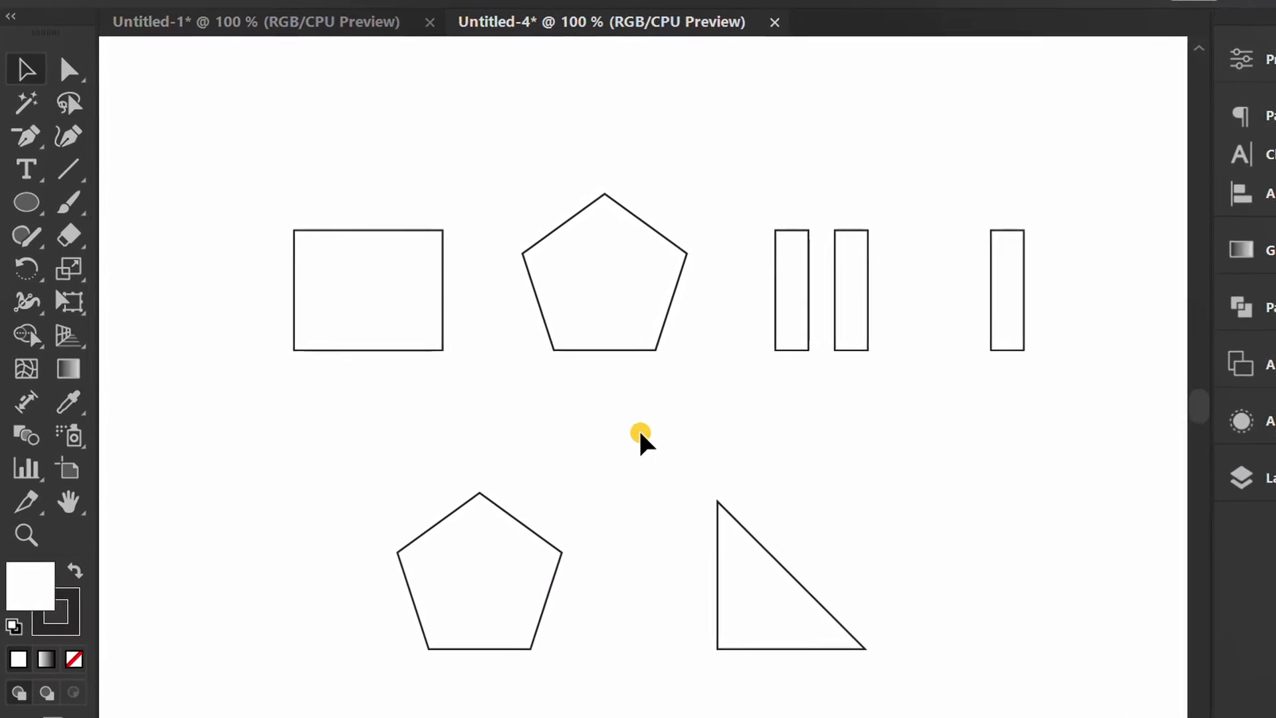
Activate the Dimension tool, move its options bar to the top, and zoom in on the rectangle and pentagon
{"action": "left_click", "coordinate": [28, 408]}
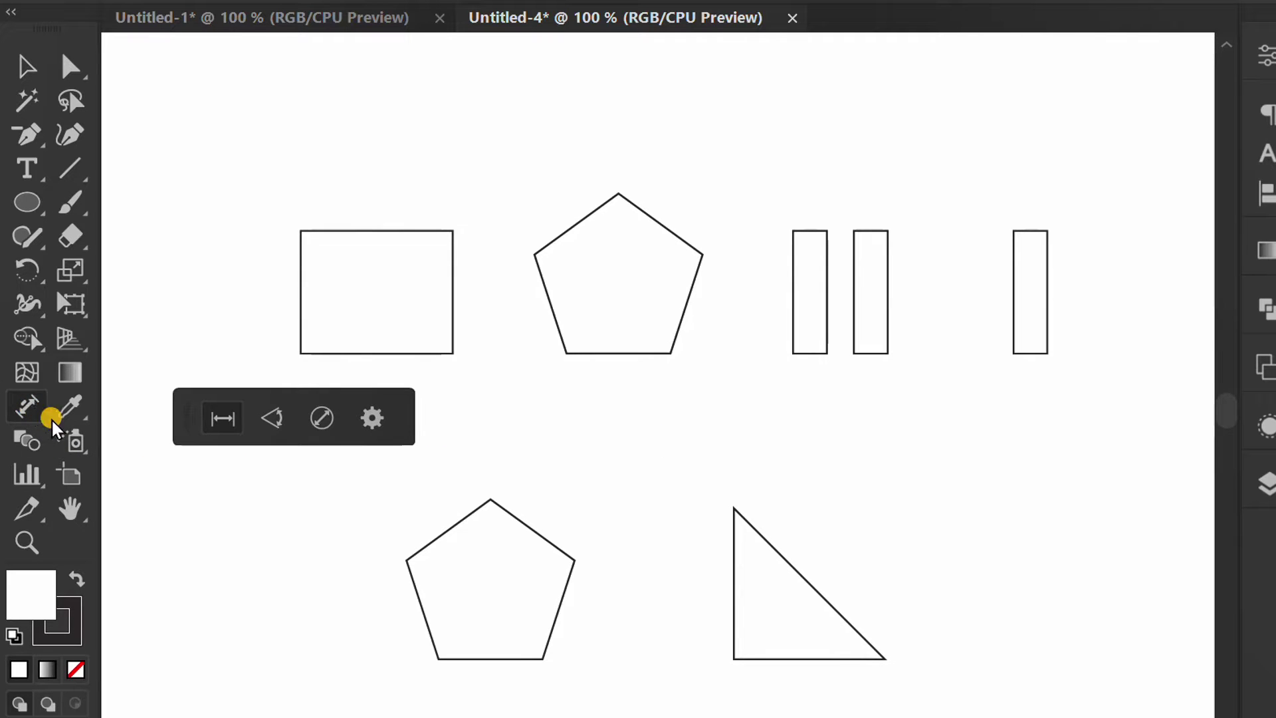
{"action": "left_click_drag", "start_coordinate": [306, 391], "coordinate": [632, 111]}
{"action": "scroll", "coordinate": [526, 197], "scroll_direction": "up", "scroll_amount": 2}
{"action": "key", "text": "space"}
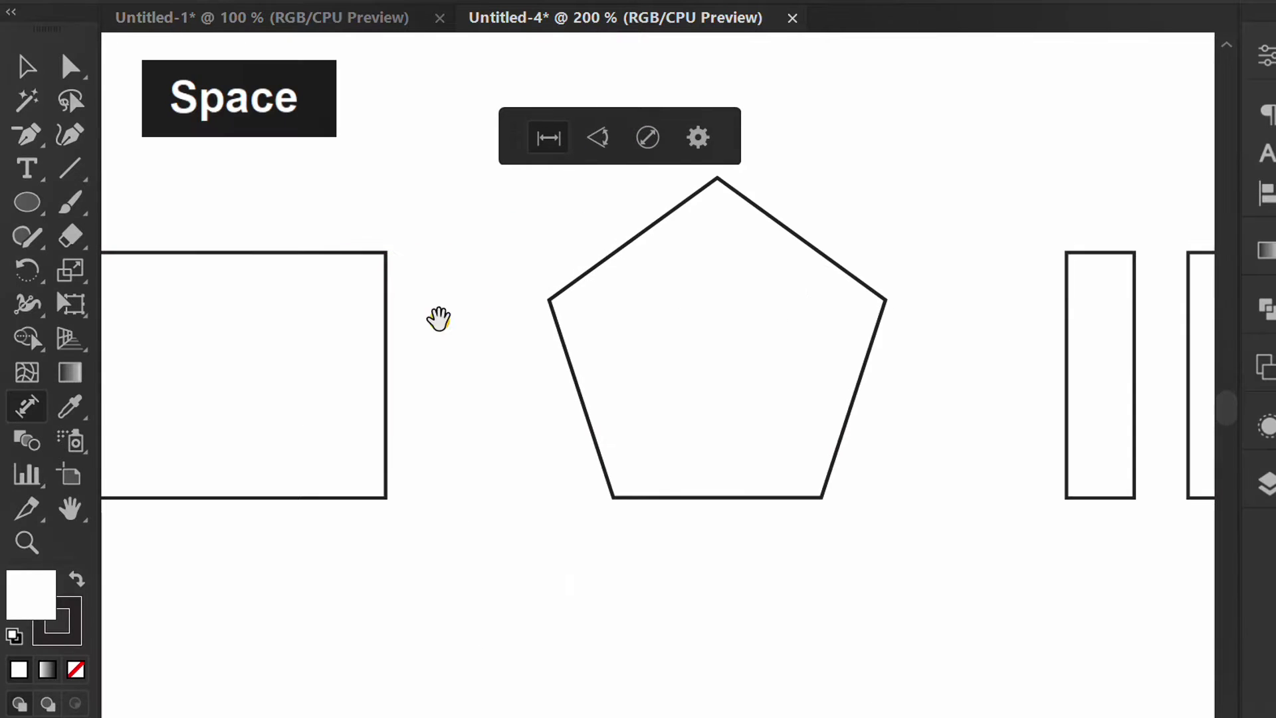
{"action": "left_click_drag", "start_coordinate": [439, 317], "coordinate": [777, 365]}
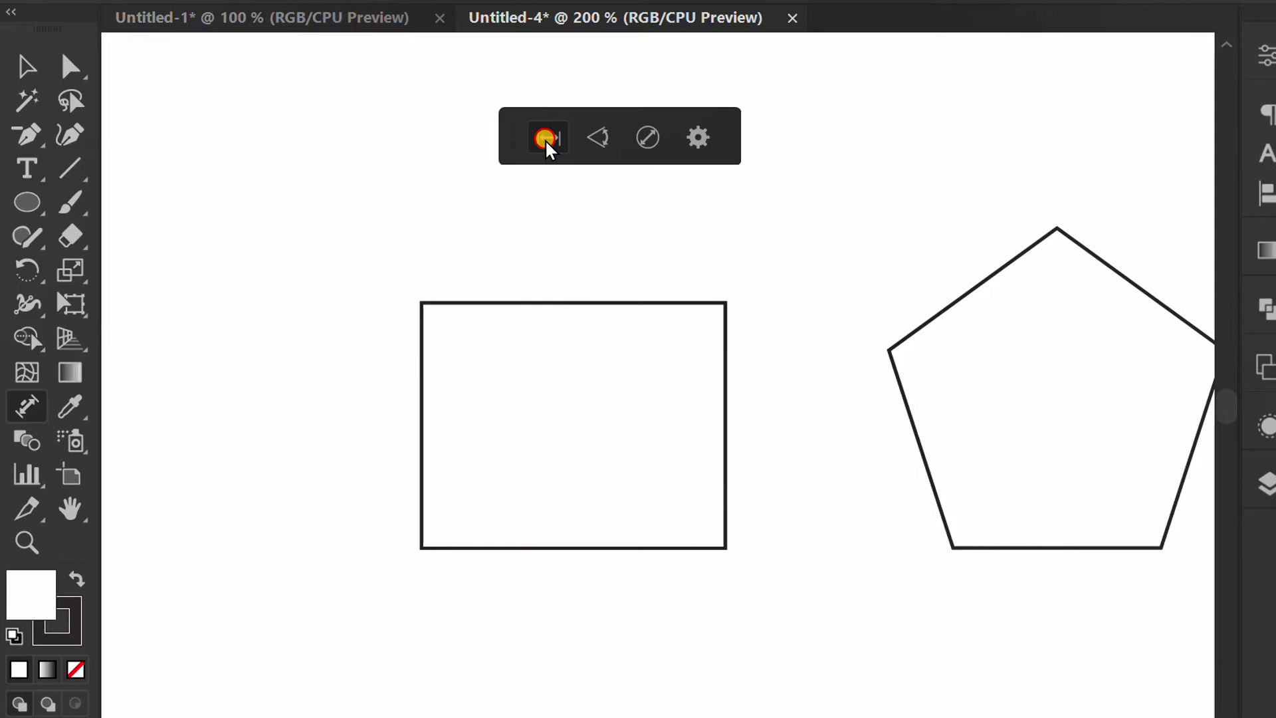
Change the Dimension settings' Units from pixels to Millimeters and apply
{"action": "left_click", "coordinate": [646, 139]}
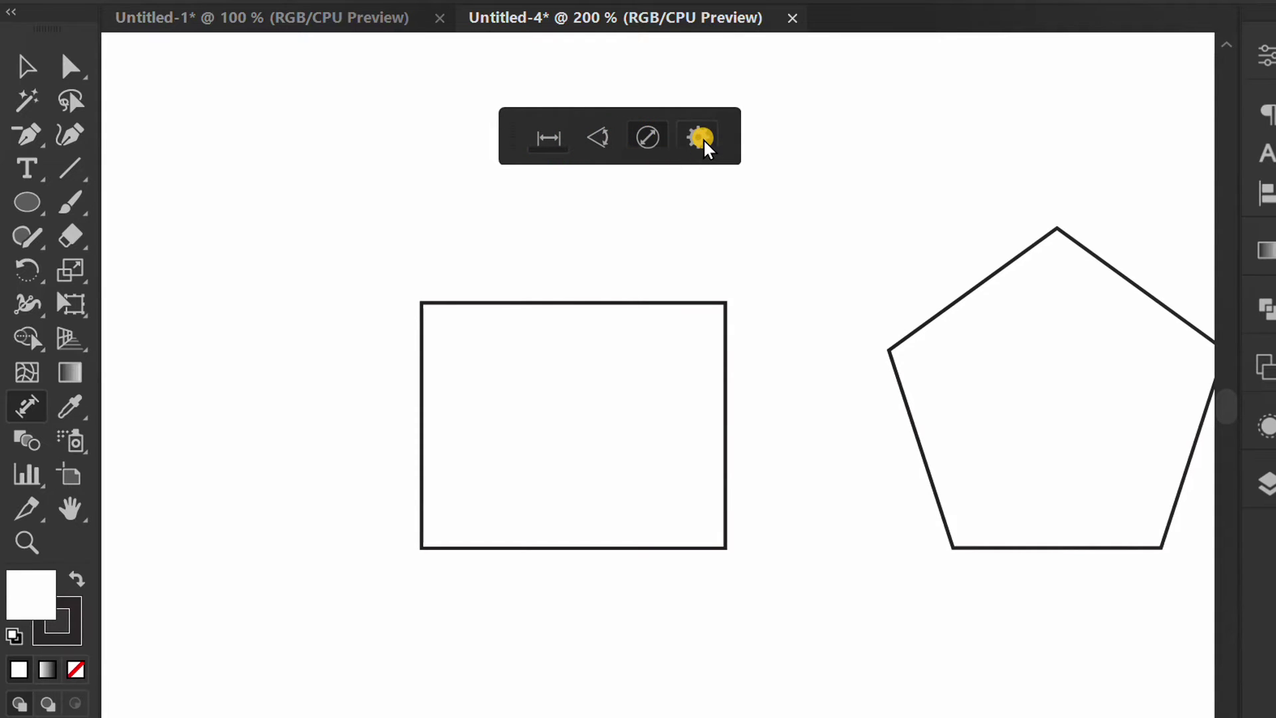
{"action": "left_click", "coordinate": [701, 138]}
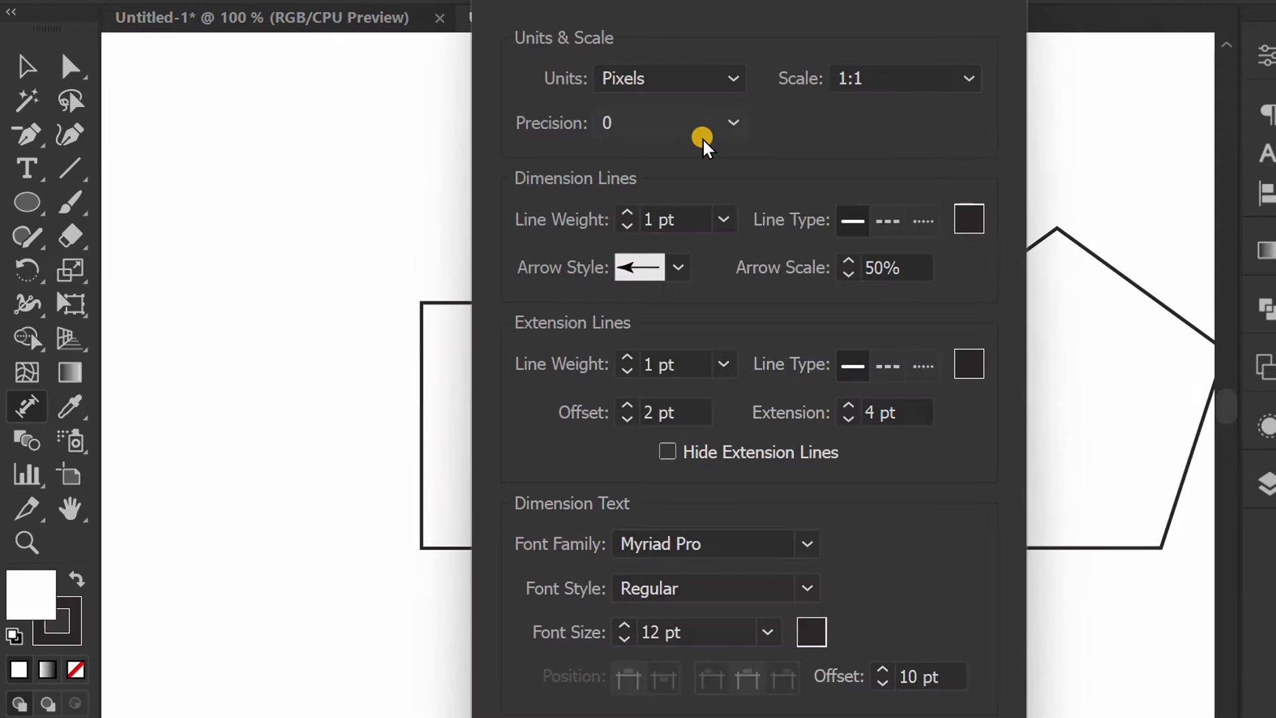
{"action": "left_click", "coordinate": [731, 78]}
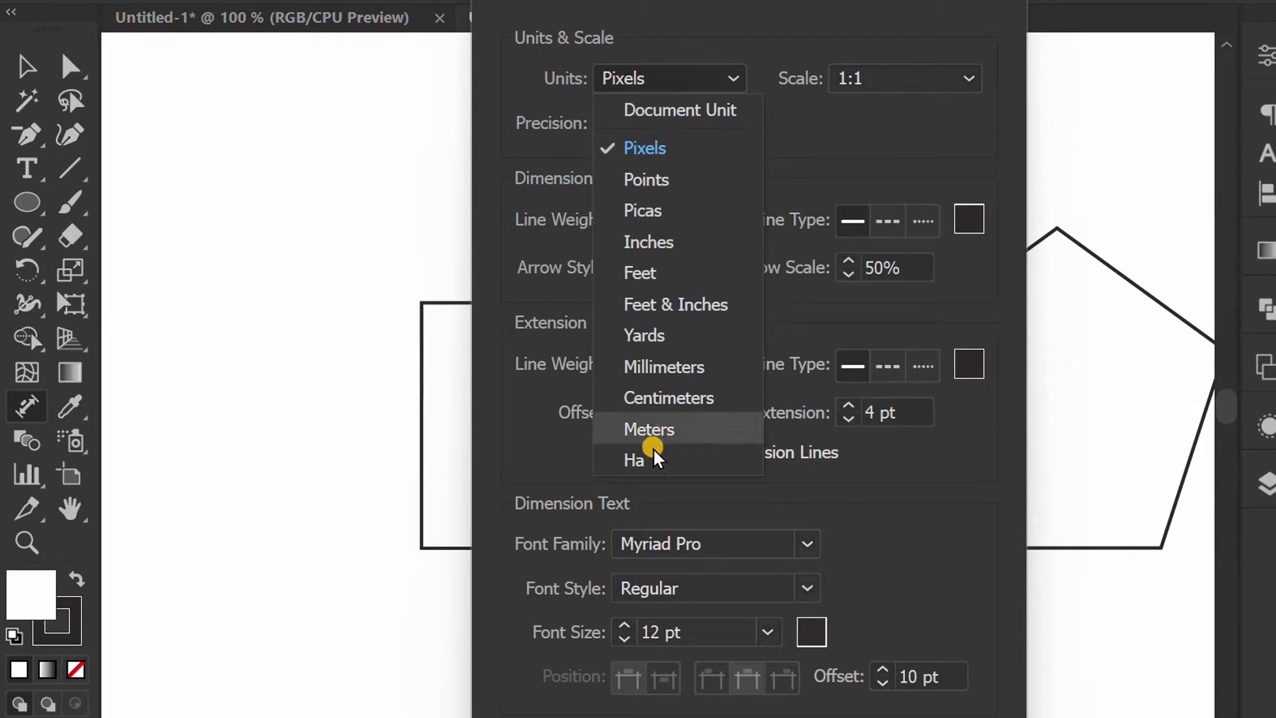
{"action": "left_click", "coordinate": [678, 365]}
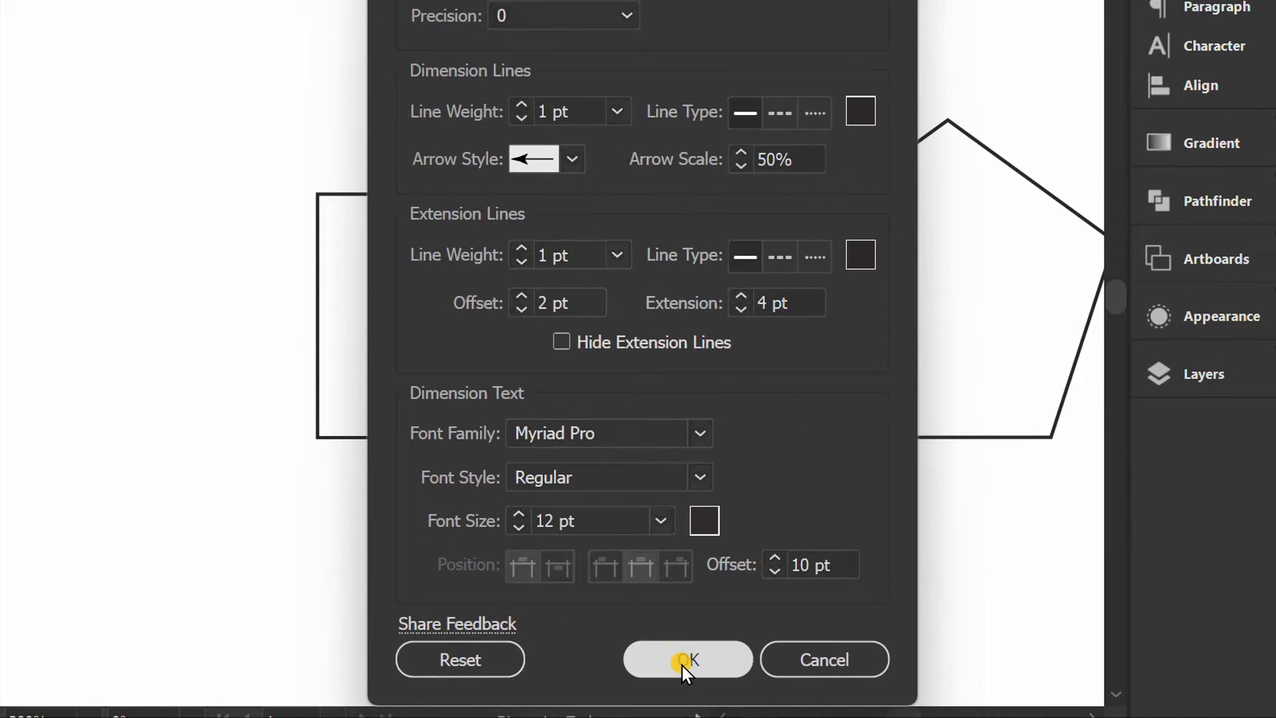
{"action": "left_click", "coordinate": [685, 660]}
{"action": "key", "text": "v"}
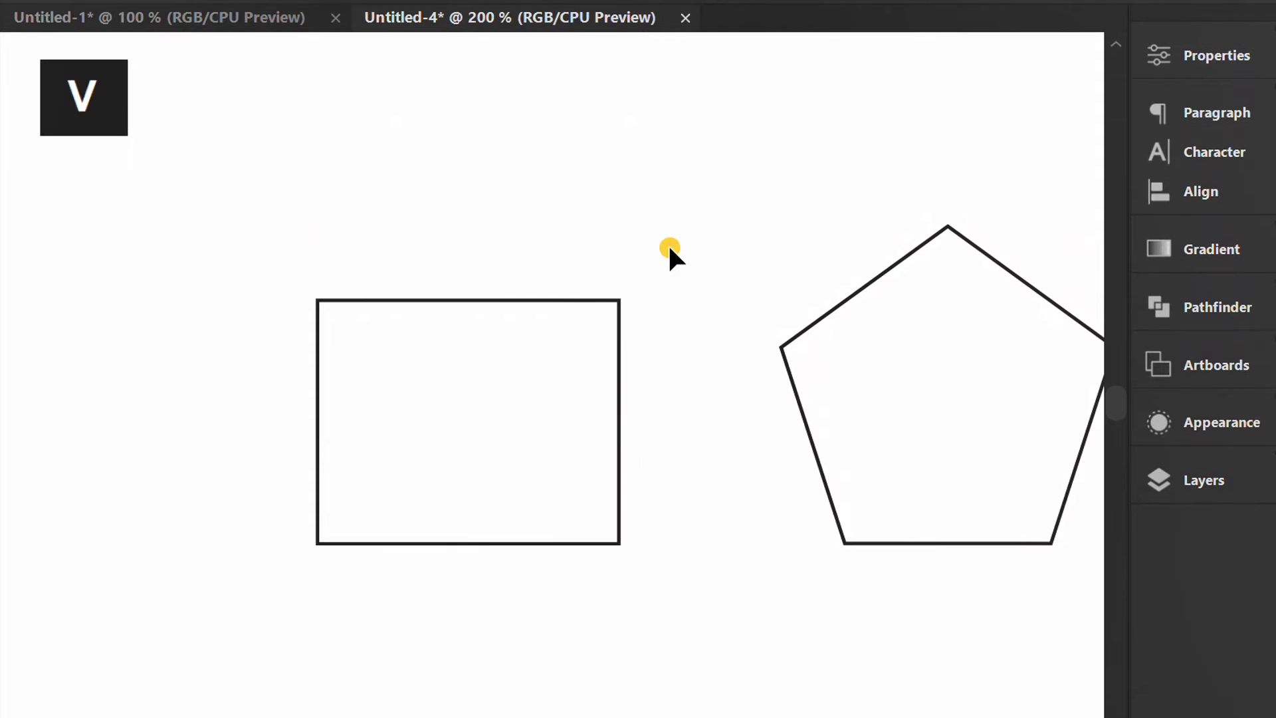
{"action": "left_click", "coordinate": [1196, 56]}
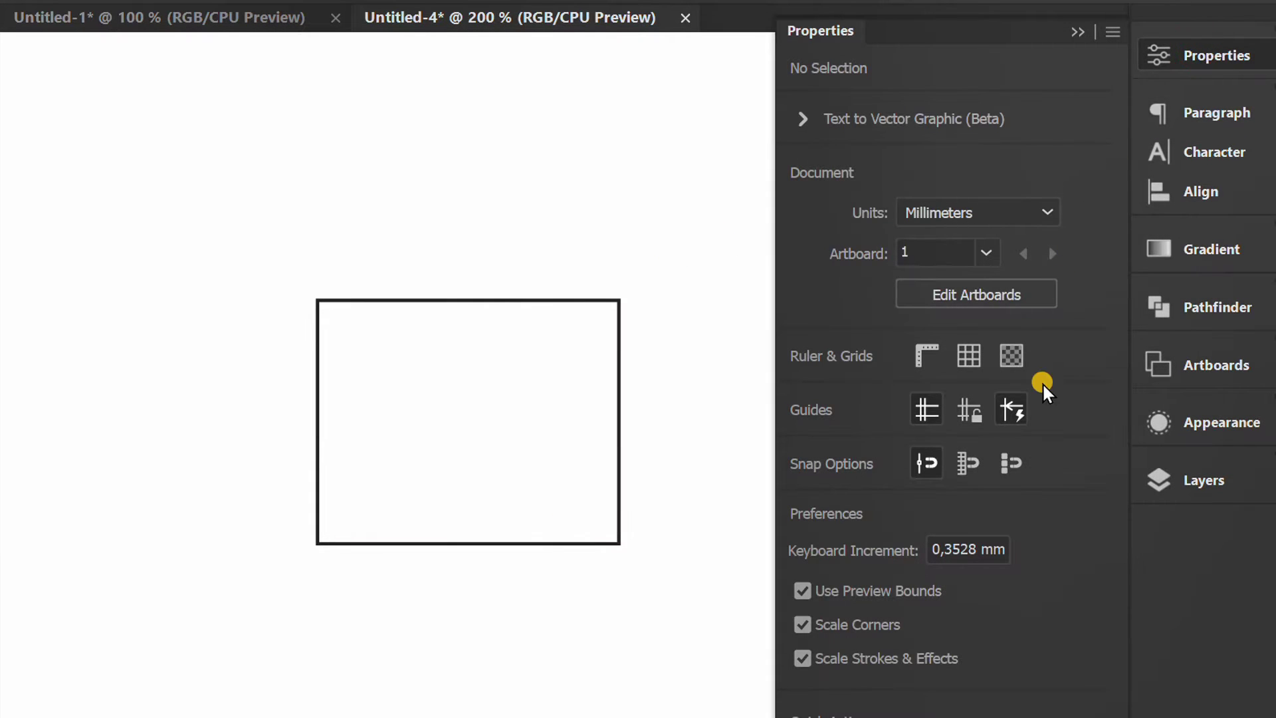
{"action": "left_click", "coordinate": [1049, 203]}
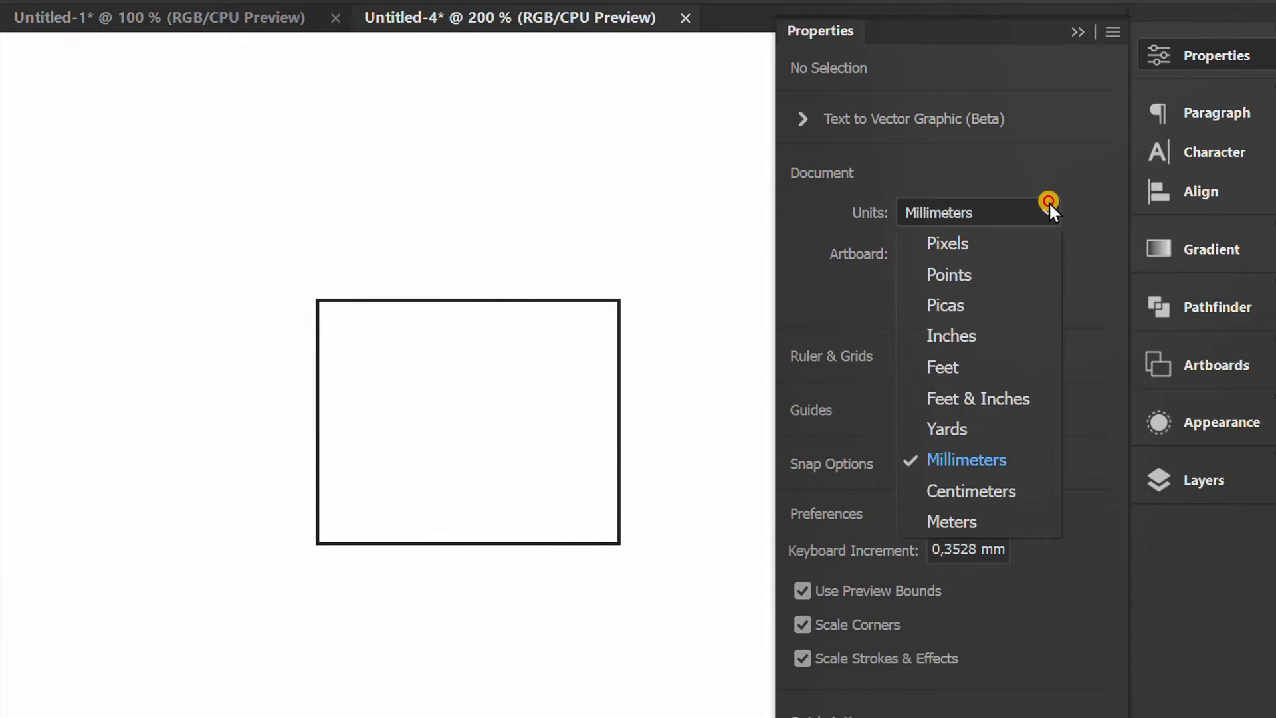
{"action": "left_click", "coordinate": [973, 455]}
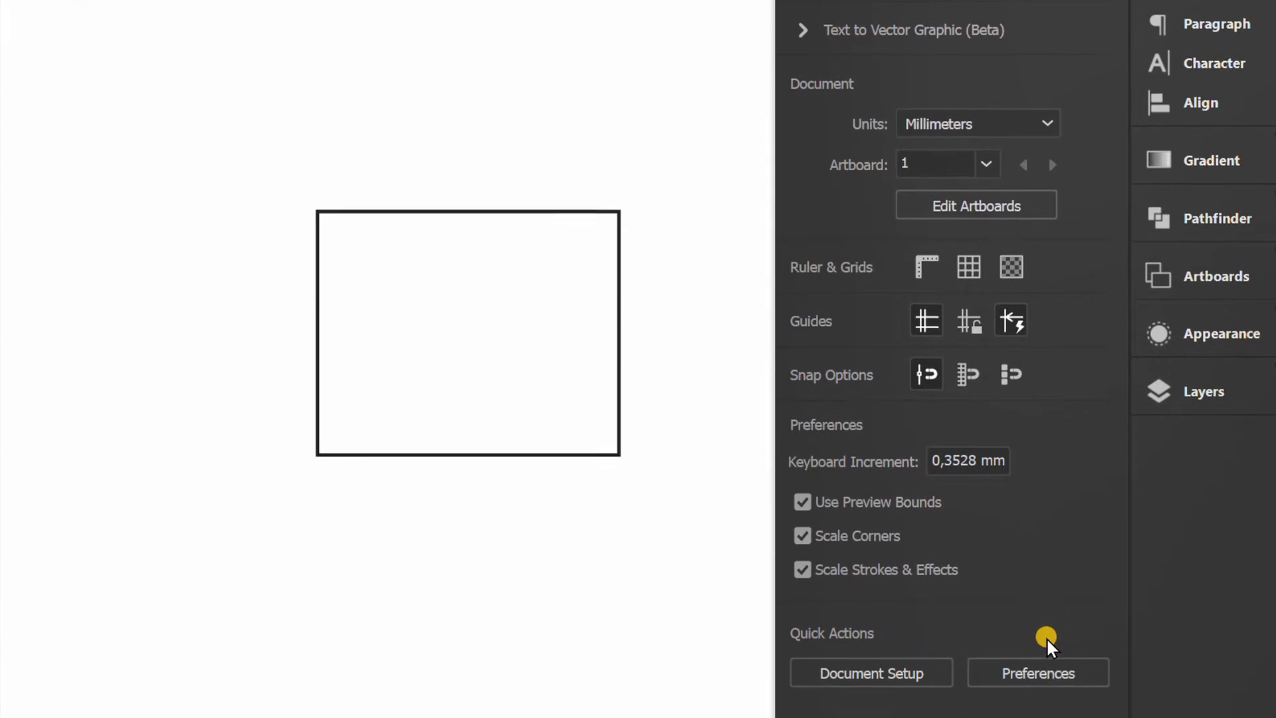
{"action": "left_click", "coordinate": [1038, 652]}
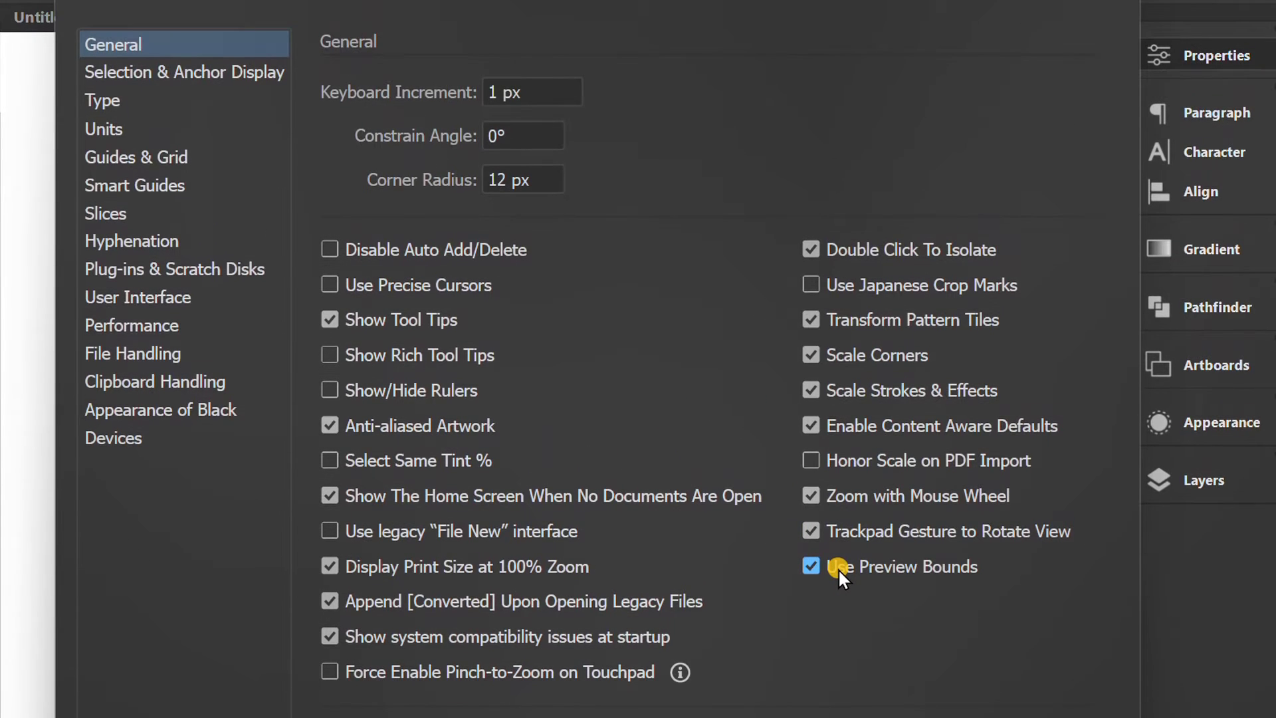
{"action": "key", "text": "Return"}
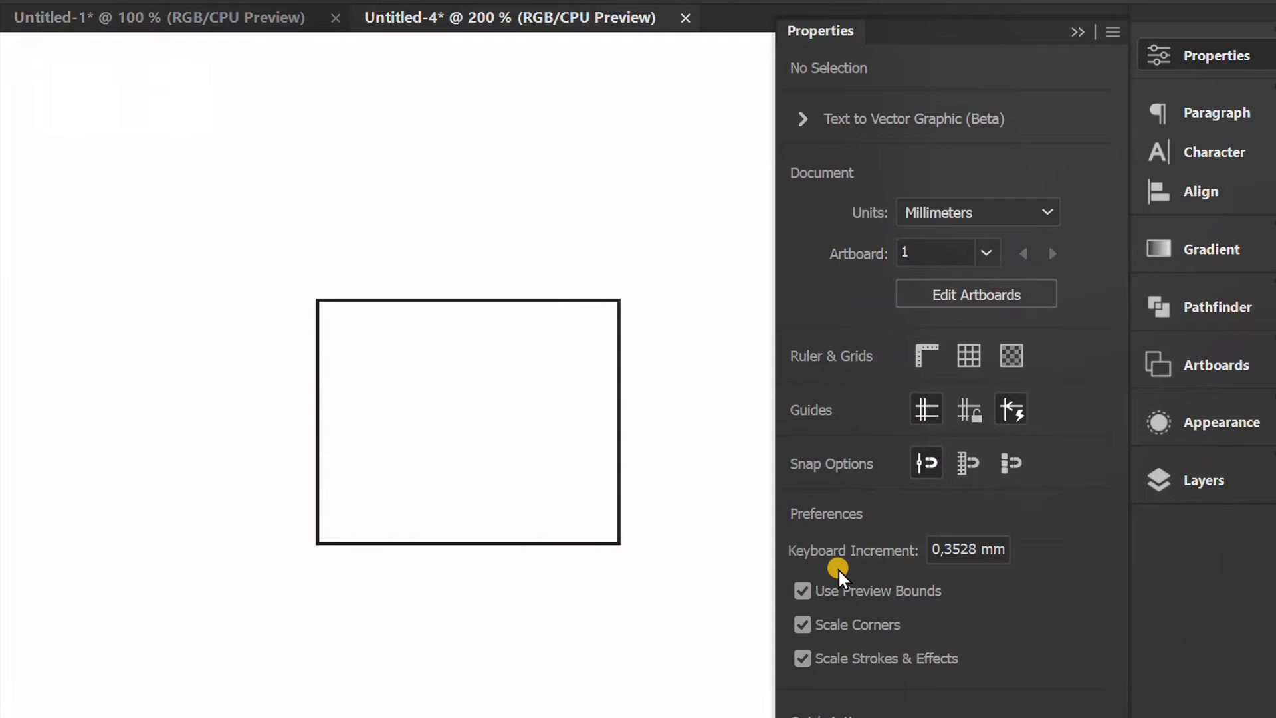
Hide the Properties panel, reactivate the Dimension tool and move its options bar above the rectangle
{"action": "left_click", "coordinate": [1079, 30]}
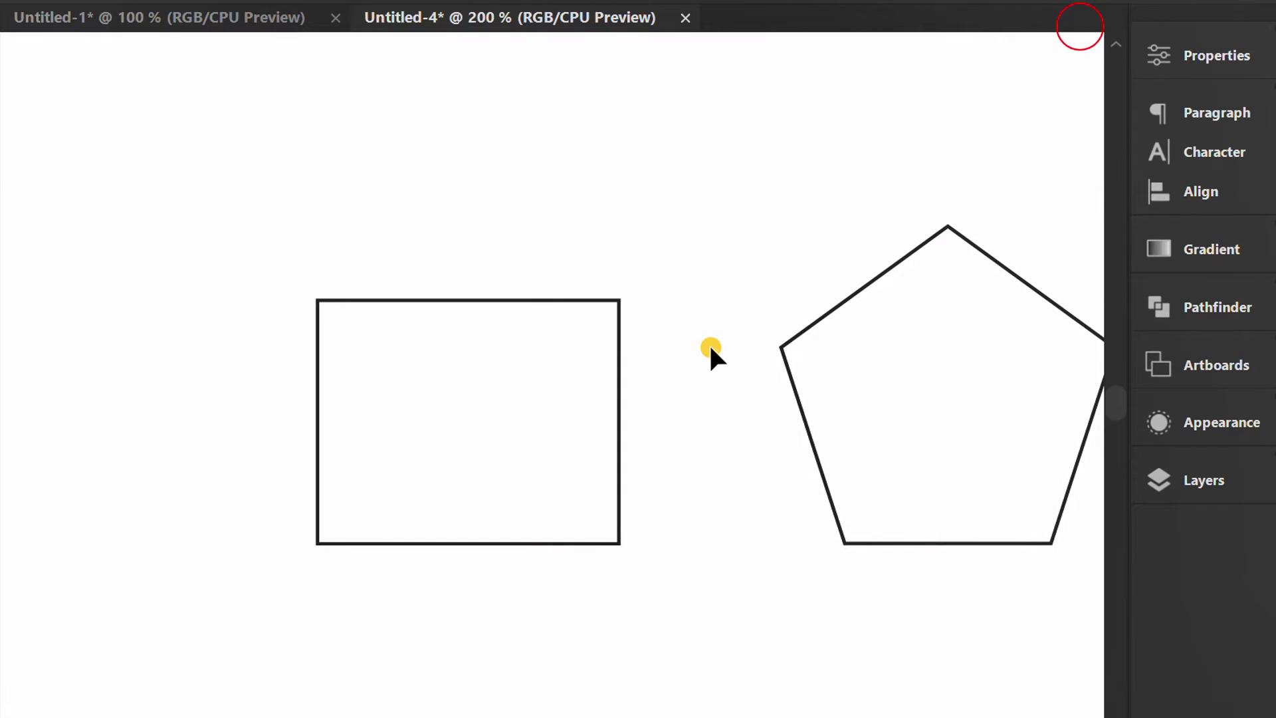
{"action": "left_click", "coordinate": [23, 399]}
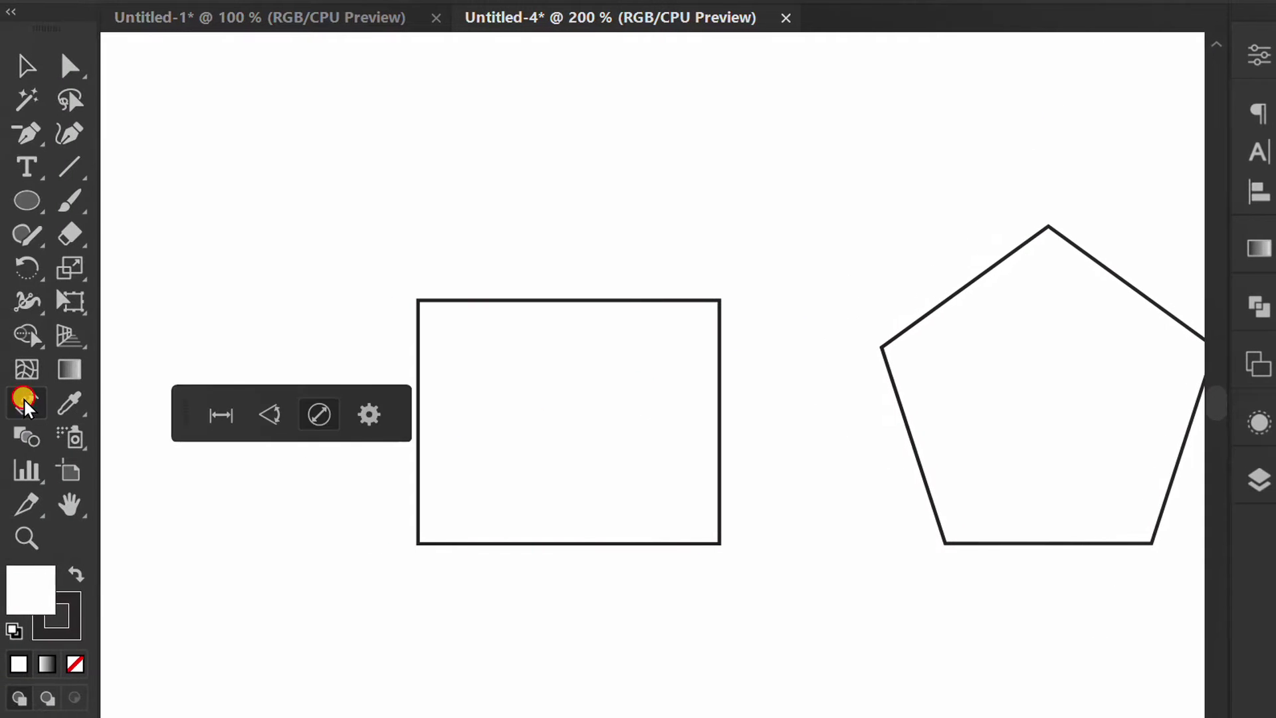
{"action": "mouse_move", "coordinate": [291, 387]}
{"action": "left_mouse_down"}
{"action": "mouse_move", "coordinate": [606, 155]}
{"action": "mouse_move", "coordinate": [585, 156]}
{"action": "left_mouse_up"}
{"action": "scroll", "coordinate": [536, 308], "scroll_direction": "up", "scroll_amount": 1}
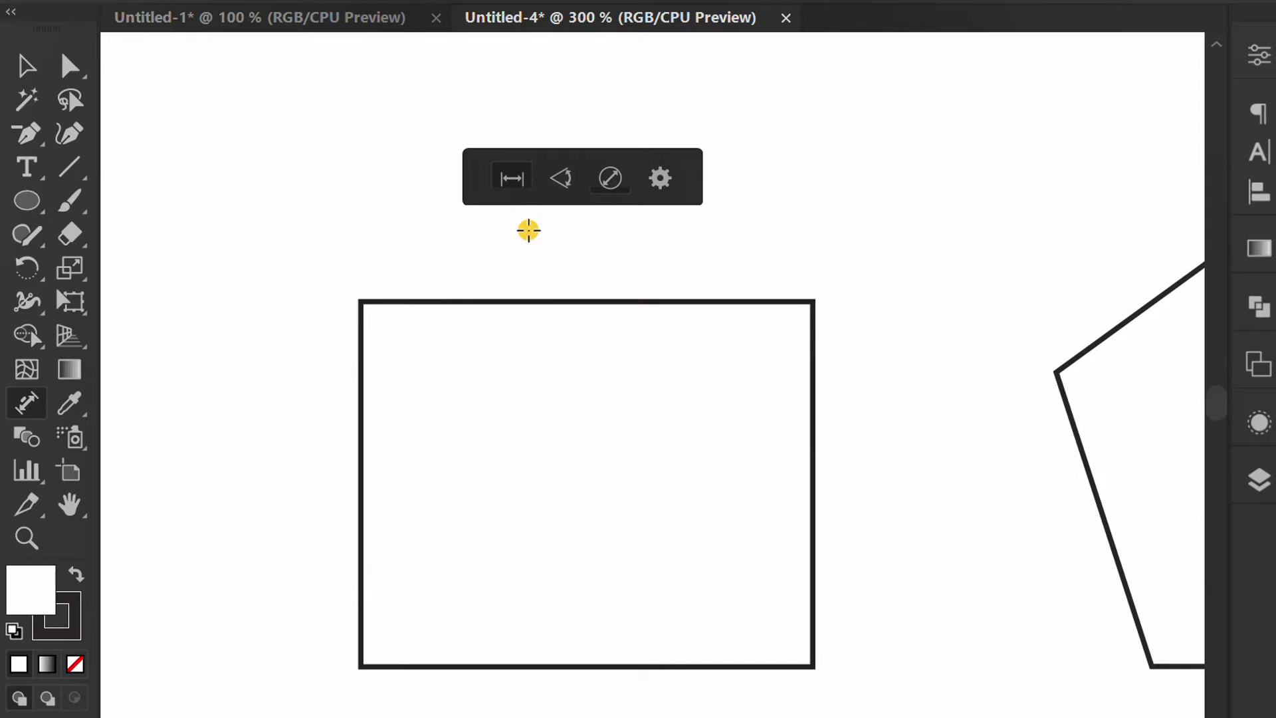
Add a 30 mm width dimension above the rectangle and a 24 mm height dimension on its left
{"action": "left_click_drag", "start_coordinate": [551, 302], "coordinate": [550, 248]}
{"action": "scroll", "coordinate": [582, 445], "scroll_direction": "down", "scroll_amount": 1}
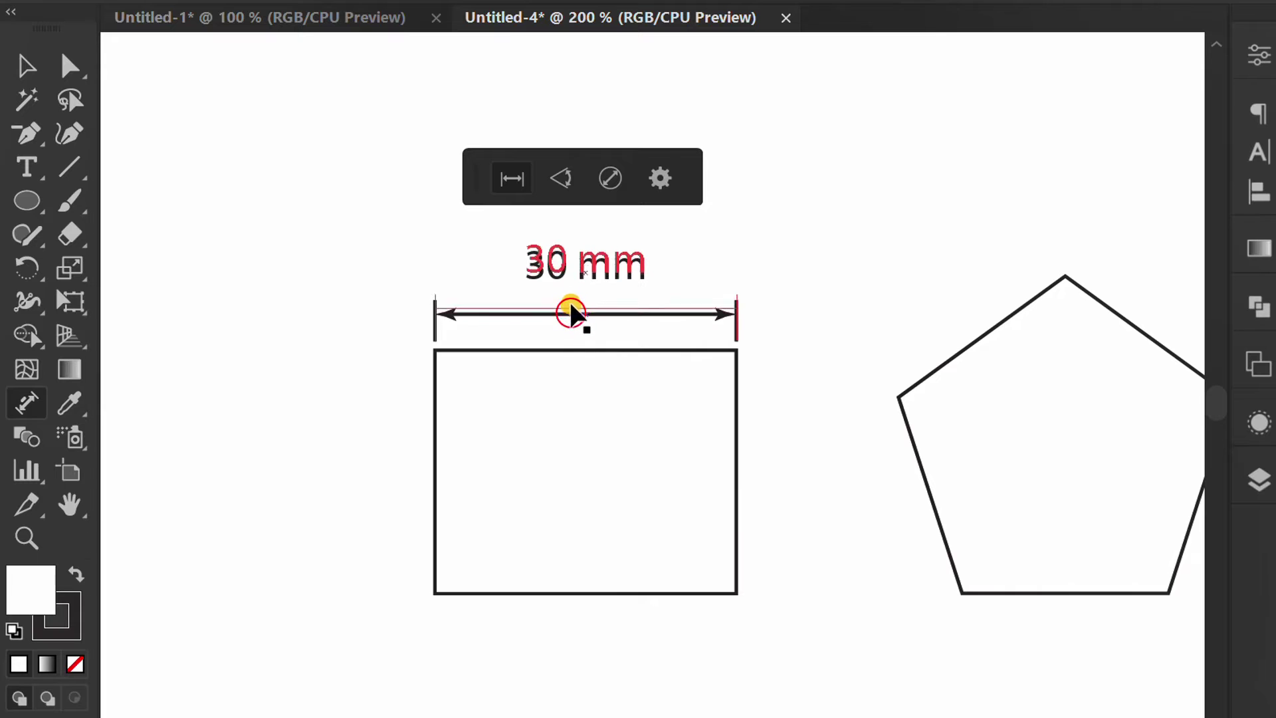
{"action": "mouse_move", "coordinate": [570, 313]}
{"action": "left_mouse_down"}
{"action": "mouse_move", "coordinate": [573, 284]}
{"action": "mouse_move", "coordinate": [573, 299]}
{"action": "left_mouse_up"}
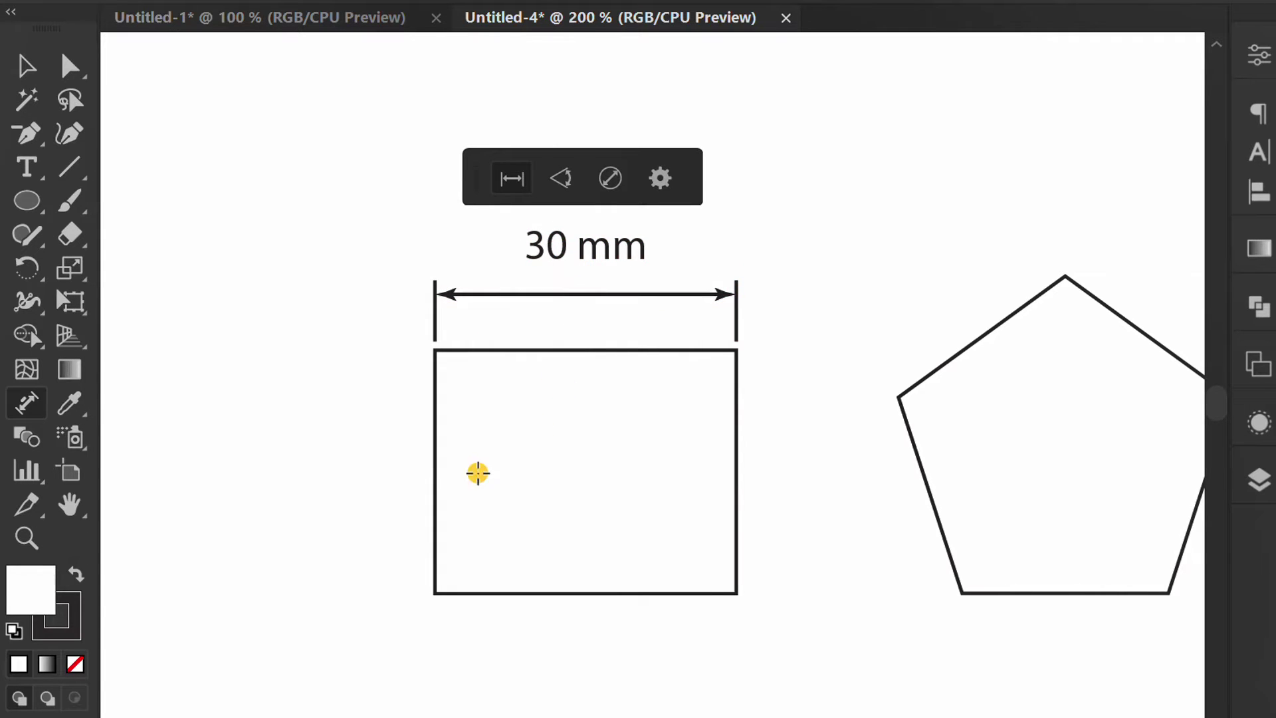
{"action": "scroll", "coordinate": [438, 464], "scroll_direction": "up", "scroll_amount": 2}
{"action": "left_click_drag", "start_coordinate": [472, 421], "coordinate": [365, 463]}
{"action": "scroll", "coordinate": [299, 485], "scroll_direction": "down", "scroll_amount": 3}
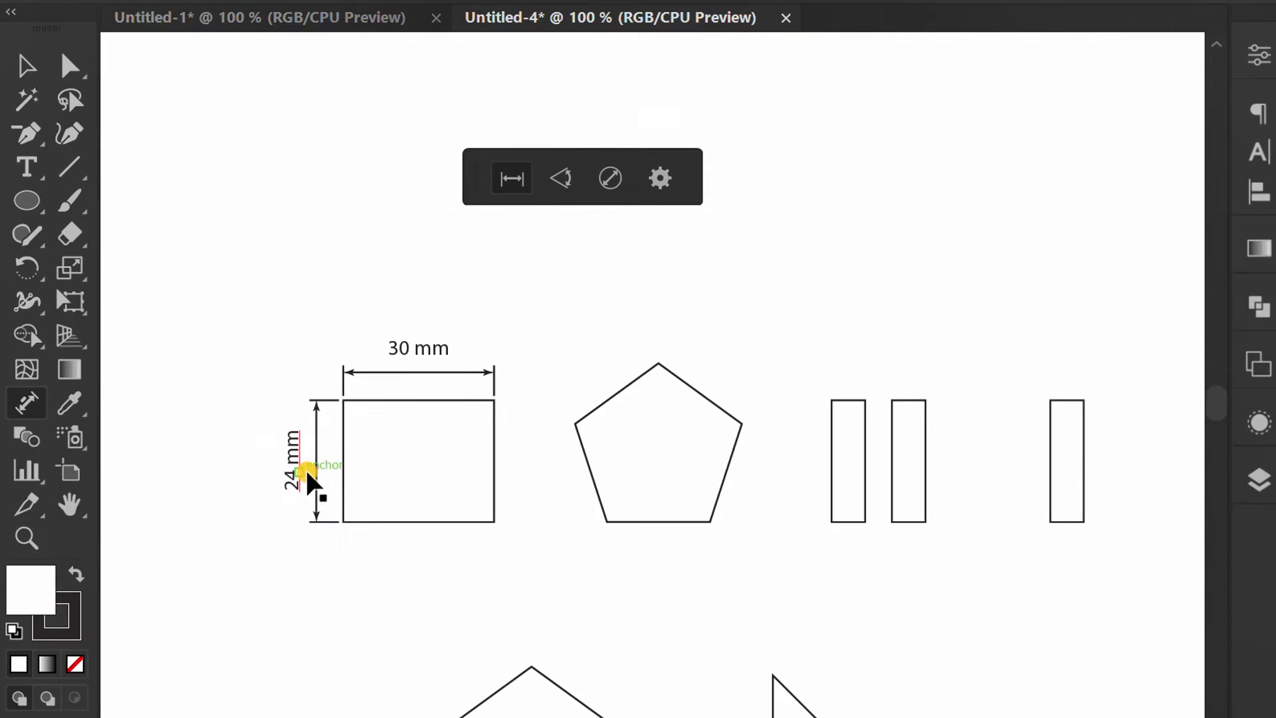
{"action": "scroll", "coordinate": [667, 397], "scroll_direction": "up", "scroll_amount": 1}
Dimension all five pentagon edges at 21 mm each
{"action": "left_click", "coordinate": [527, 359]}
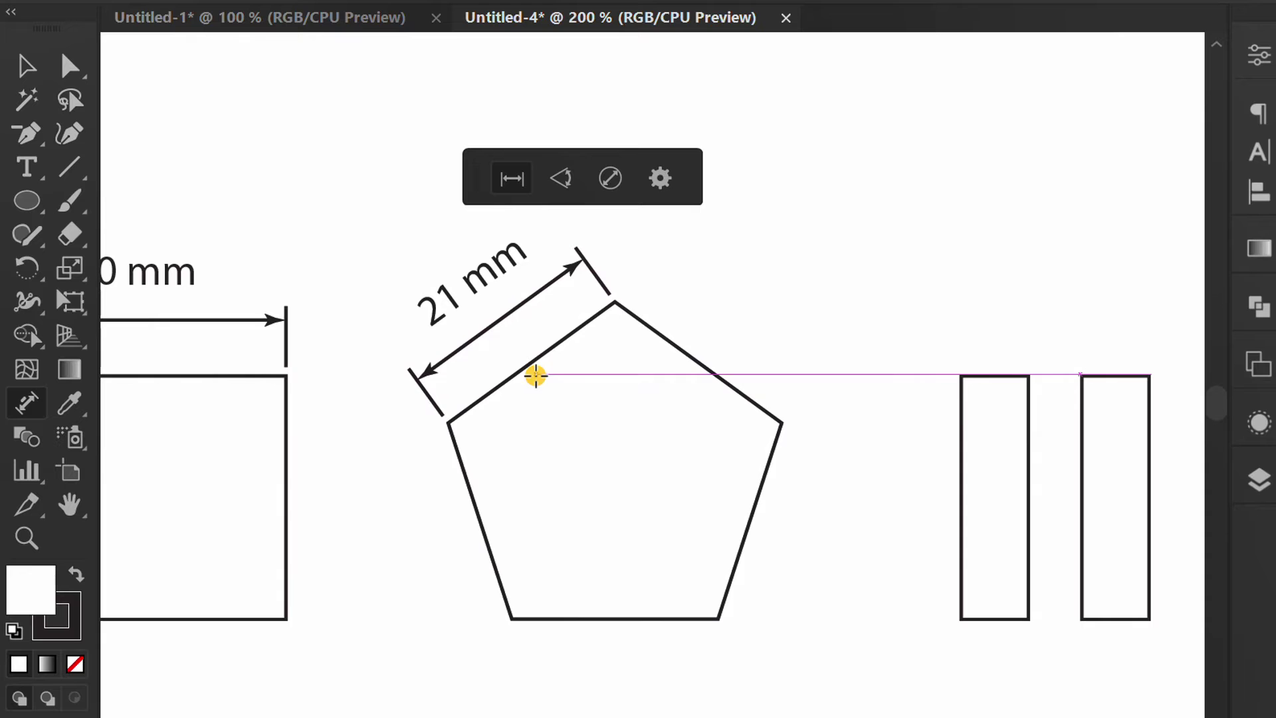
{"action": "left_click", "coordinate": [721, 313]}
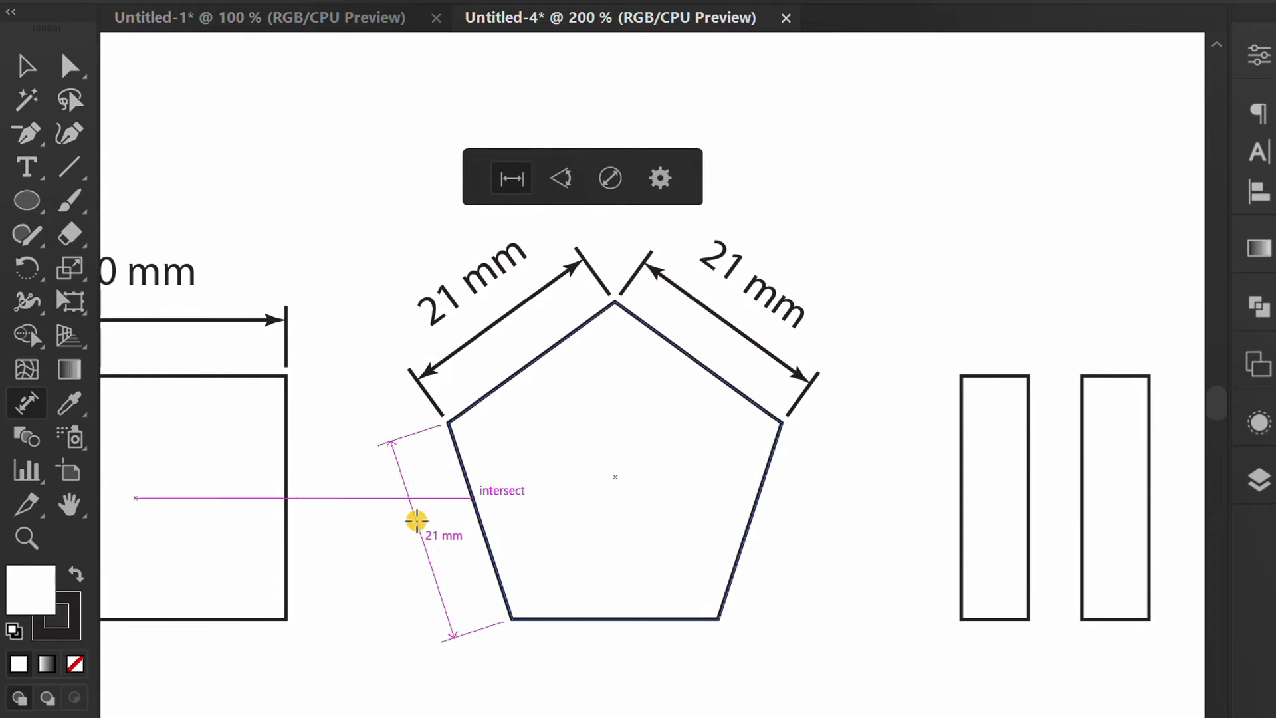
{"action": "left_click", "coordinate": [416, 521]}
{"action": "left_click_drag", "start_coordinate": [618, 525], "coordinate": [641, 345]}
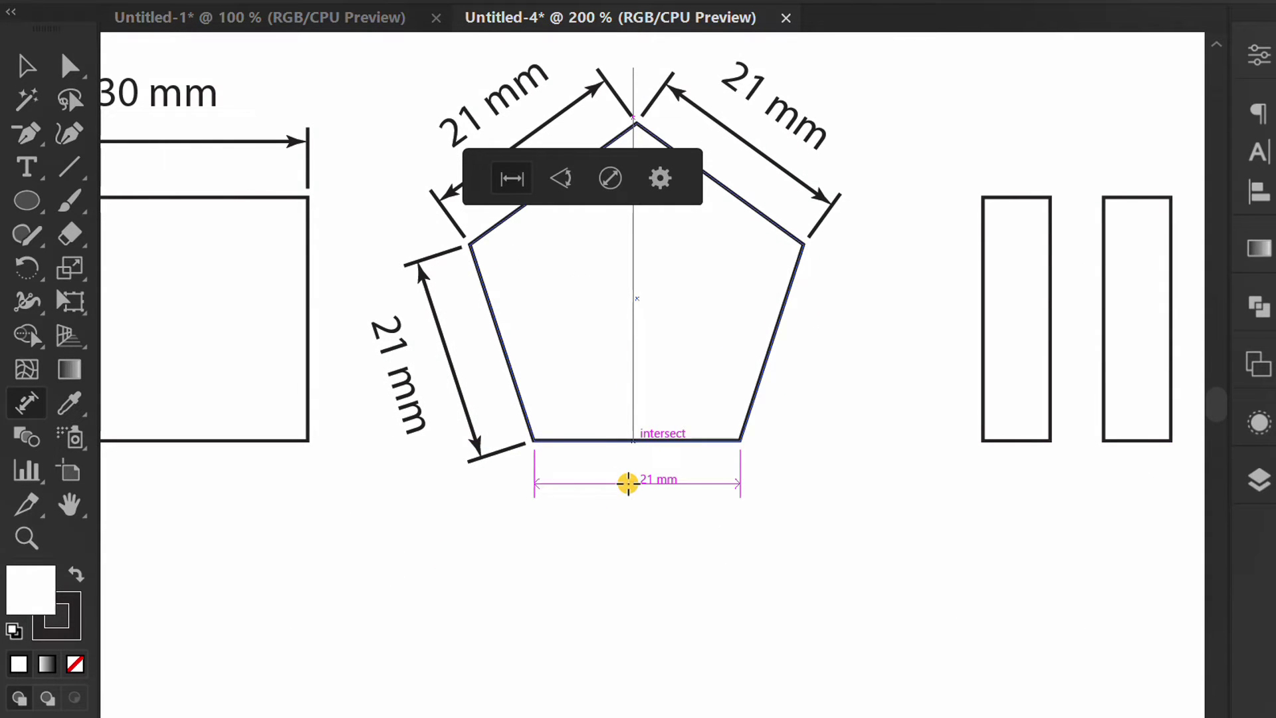
{"action": "left_click", "coordinate": [630, 482]}
{"action": "left_click", "coordinate": [821, 368]}
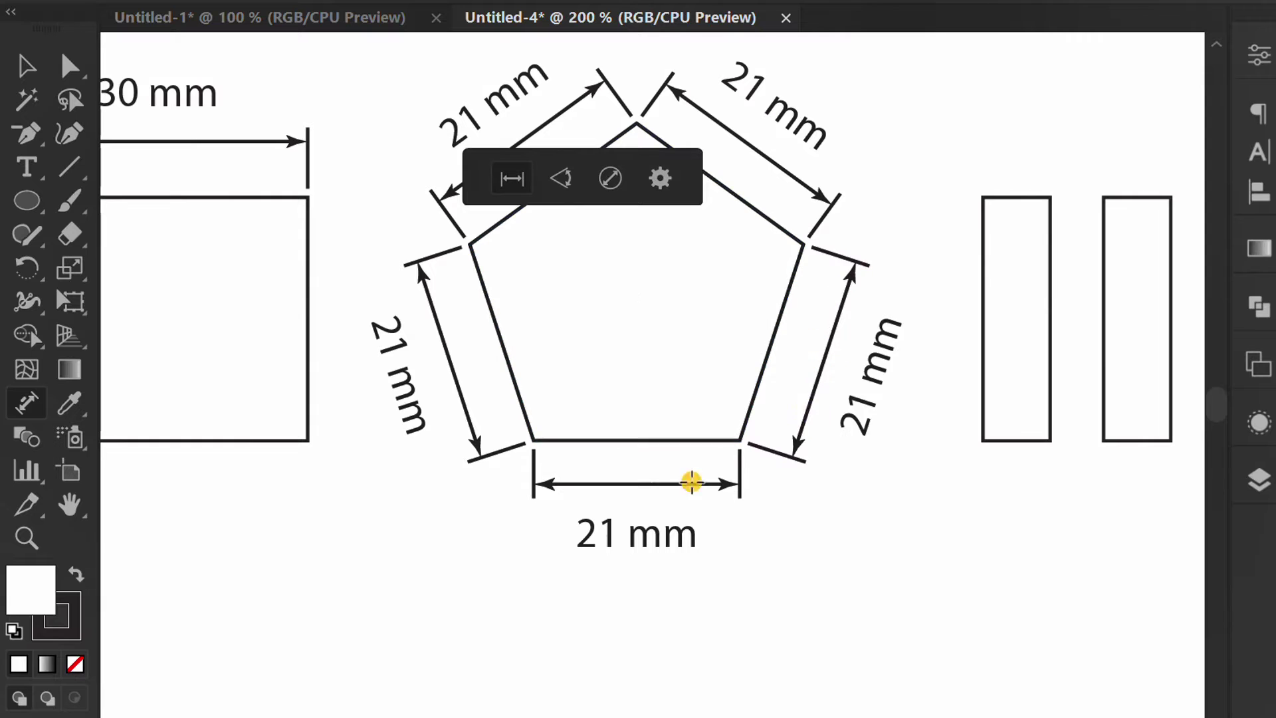
{"action": "scroll", "coordinate": [407, 496], "scroll_direction": "down", "scroll_amount": 2}
{"action": "scroll", "coordinate": [789, 336], "scroll_direction": "up", "scroll_amount": 2}
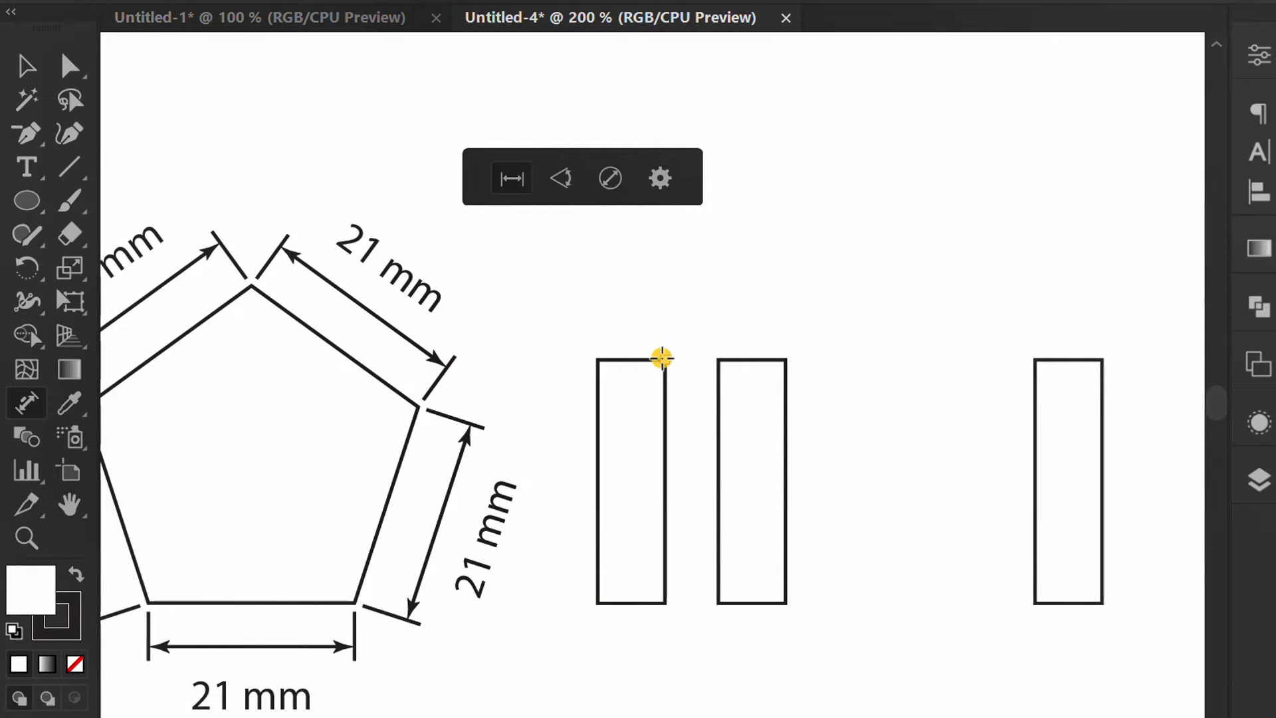
Add 5 mm and 25 mm gap dimensions between the three tall bars, then zoom back out
{"action": "left_click", "coordinate": [662, 358]}
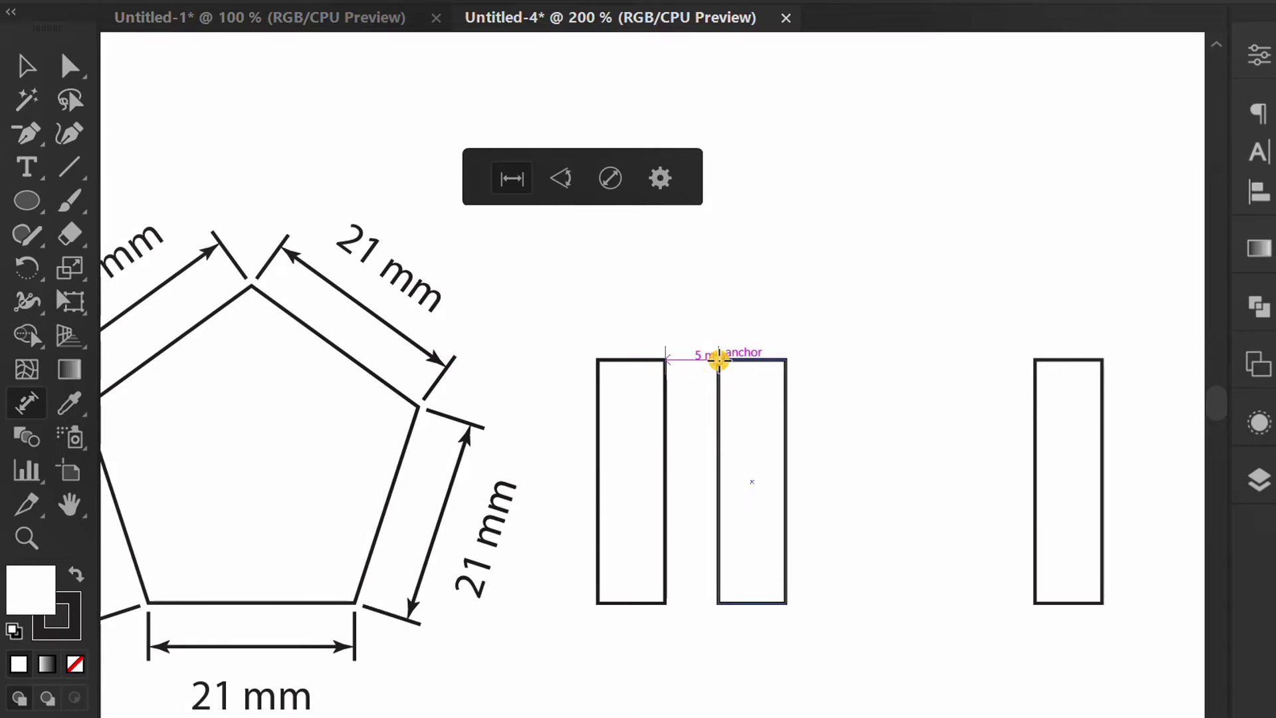
{"action": "left_click", "coordinate": [720, 360]}
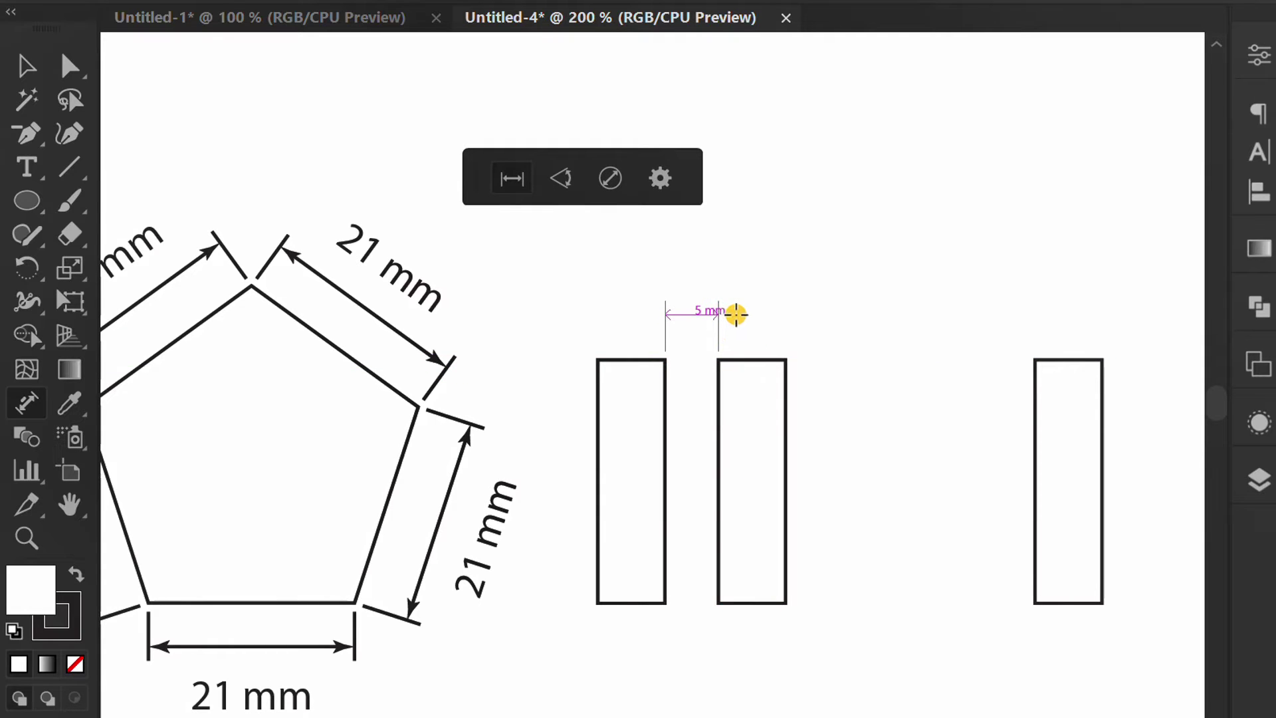
{"action": "left_click", "coordinate": [735, 315]}
{"action": "key", "text": "ctrl+plus"}
{"action": "left_click", "coordinate": [539, 360]}
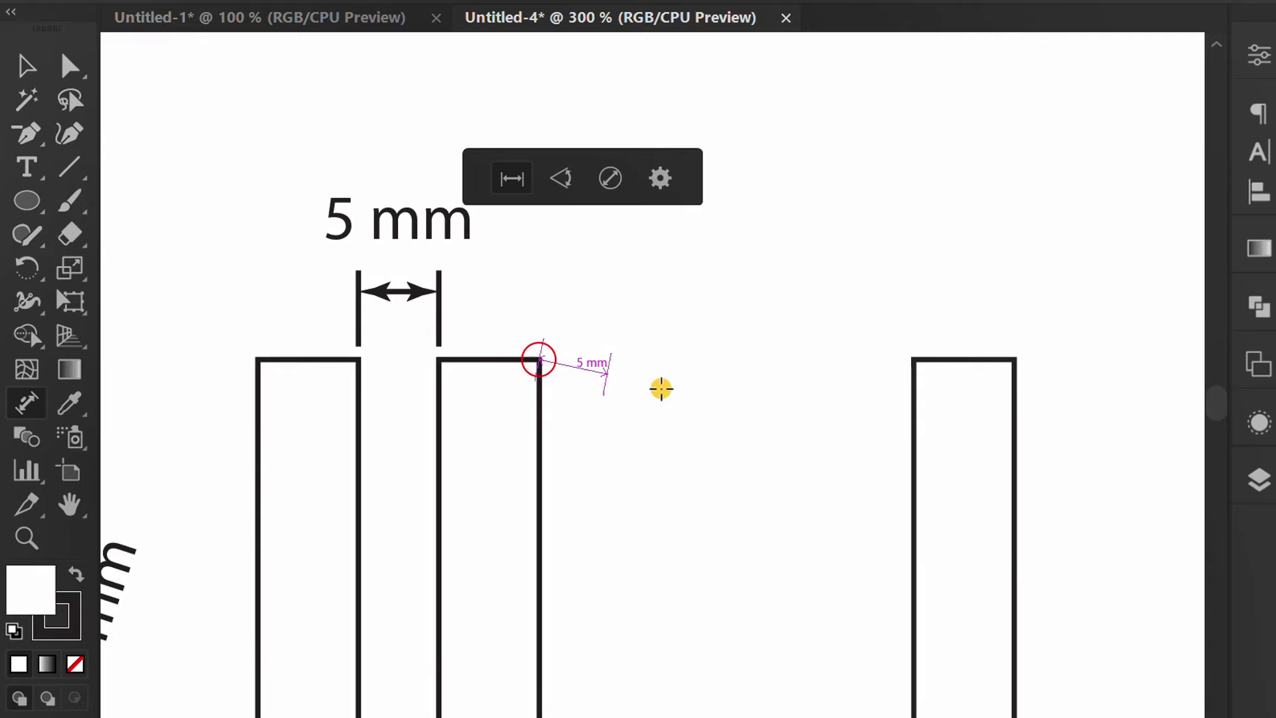
{"action": "left_click", "coordinate": [914, 359]}
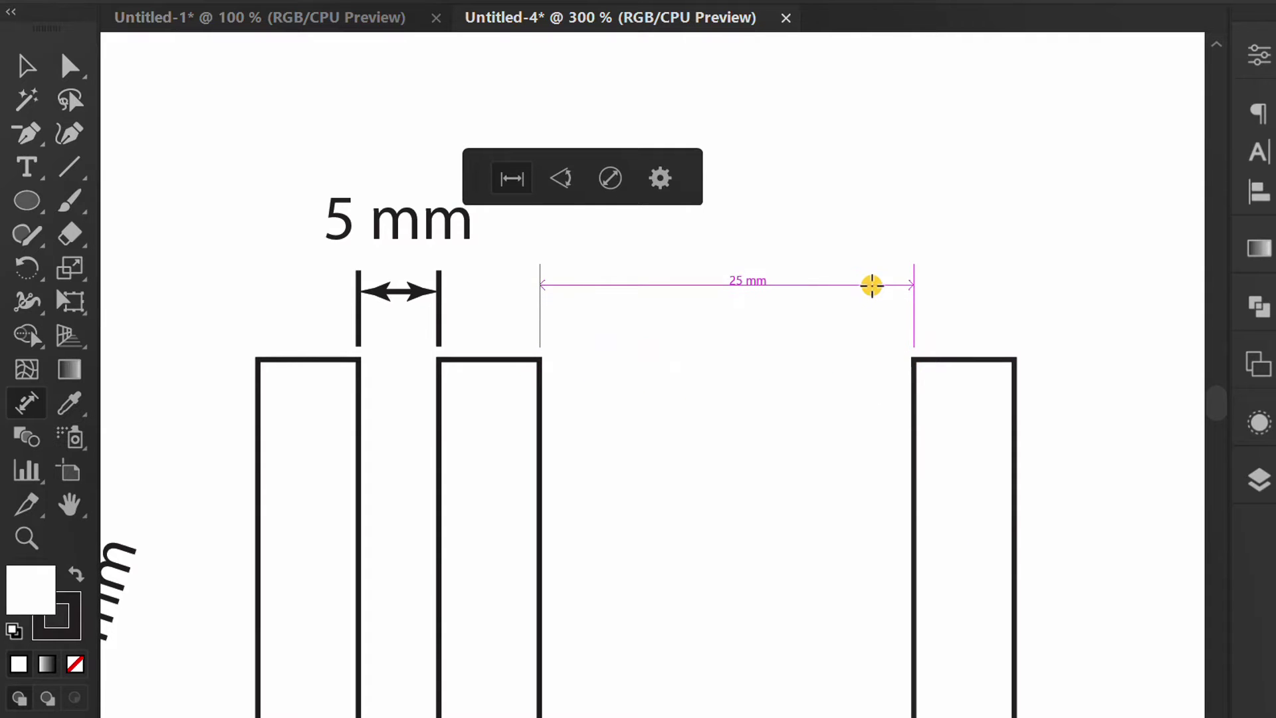
{"action": "left_click", "coordinate": [871, 293]}
{"action": "key", "text": "ctrl+minus"}
{"action": "key", "text": "ctrl+minus"}
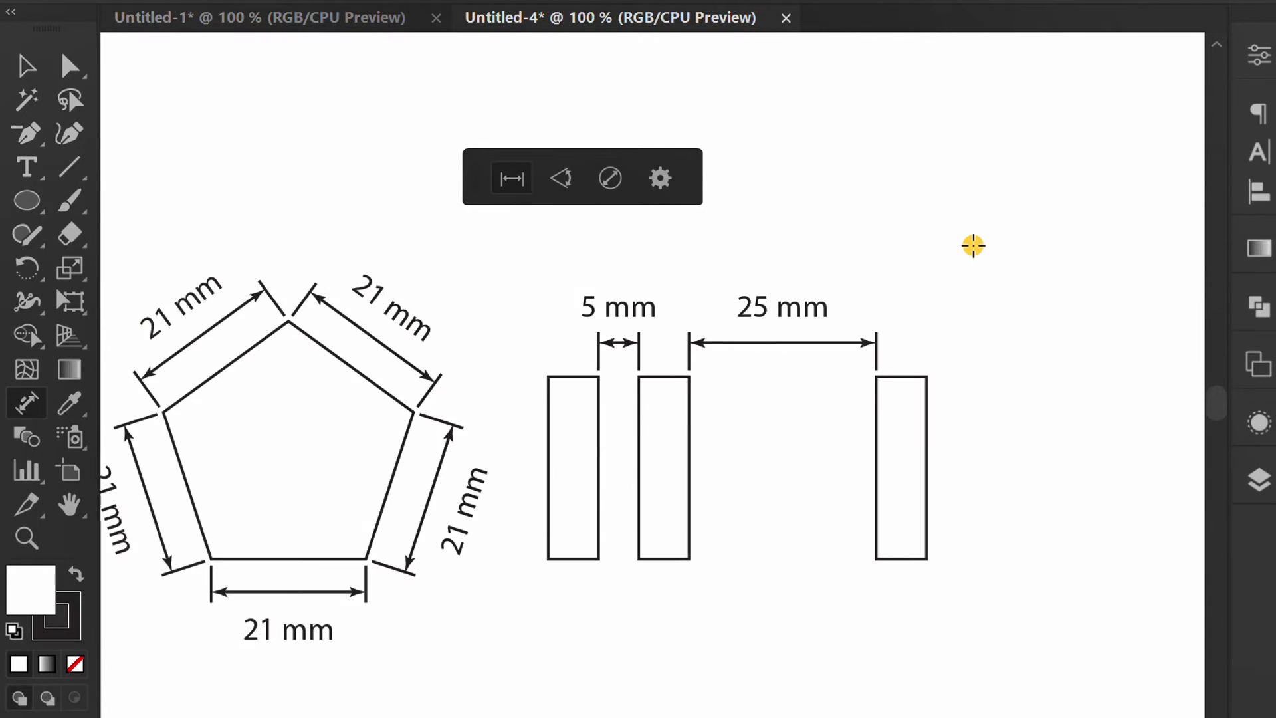
{"action": "scroll", "coordinate": [974, 246], "scroll_direction": "down", "scroll_amount": 2}
{"action": "scroll", "coordinate": [576, 600], "scroll_direction": "up", "scroll_amount": 2}
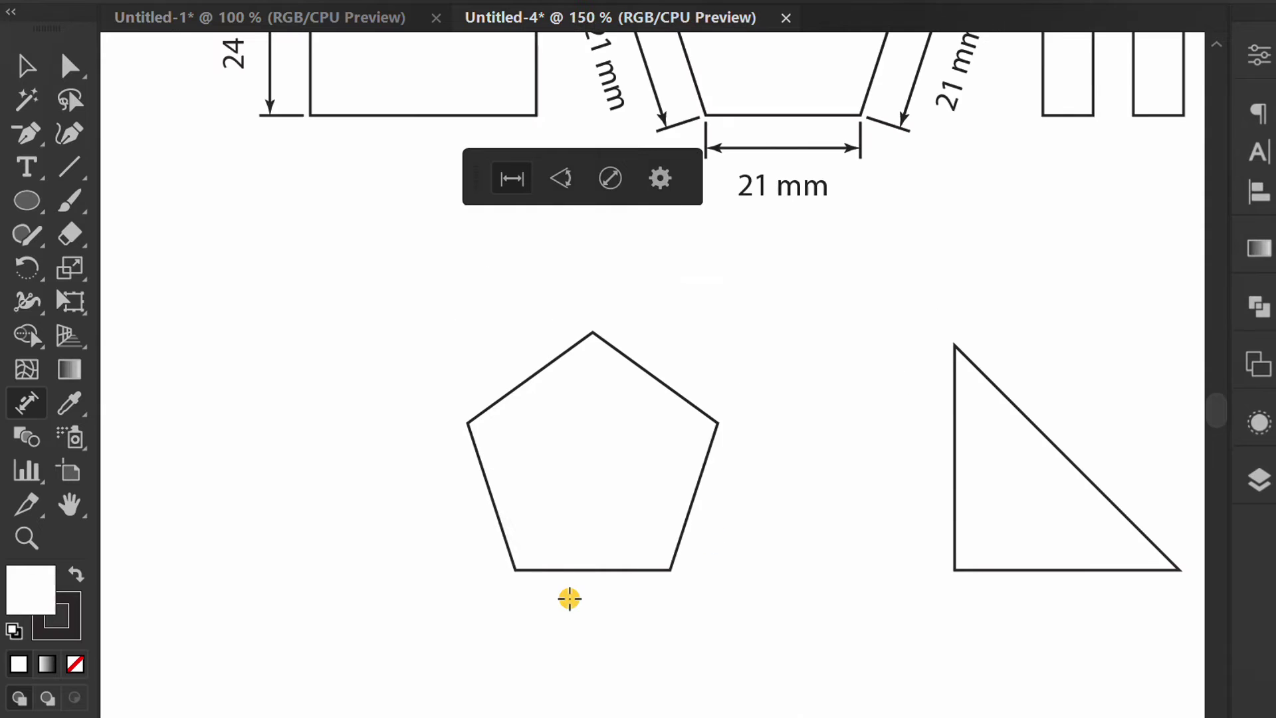
Switch to Angular and mark the lower pentagon's 108° and 252° angles
{"action": "left_click", "coordinate": [561, 178]}
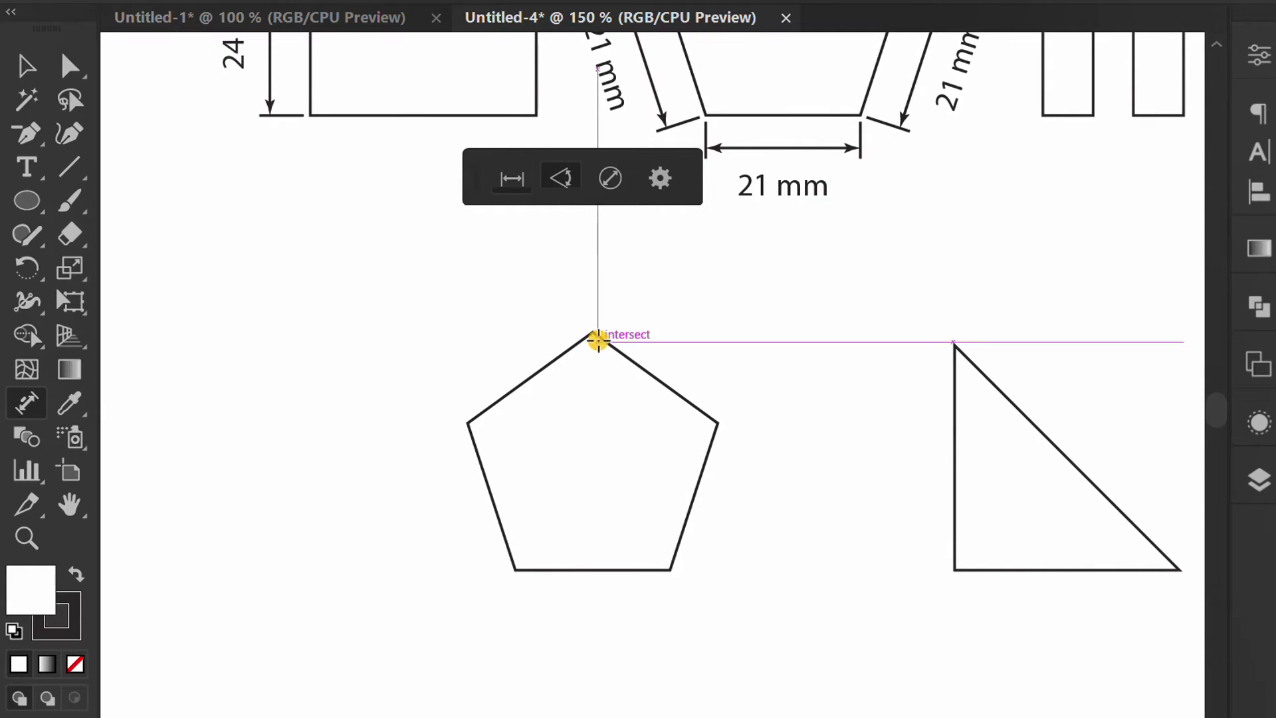
{"action": "left_click_drag", "start_coordinate": [590, 331], "coordinate": [601, 497]}
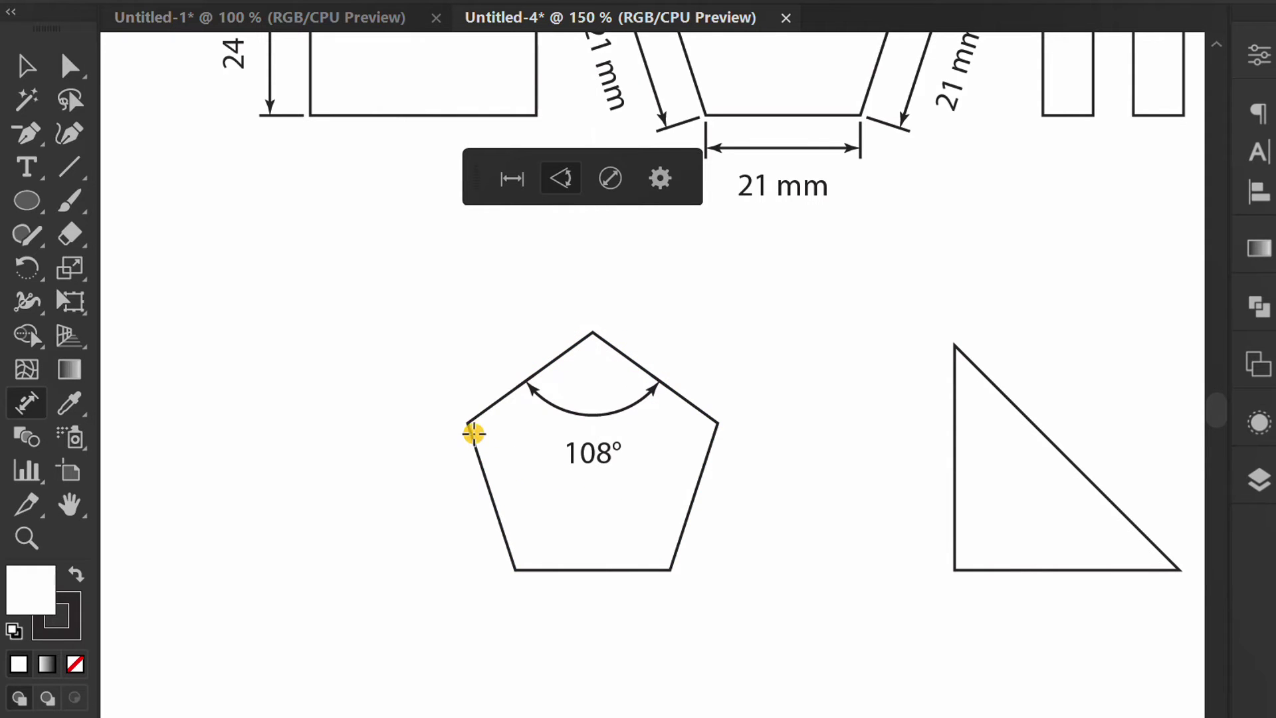
{"action": "left_click_drag", "start_coordinate": [467, 423], "coordinate": [433, 518]}
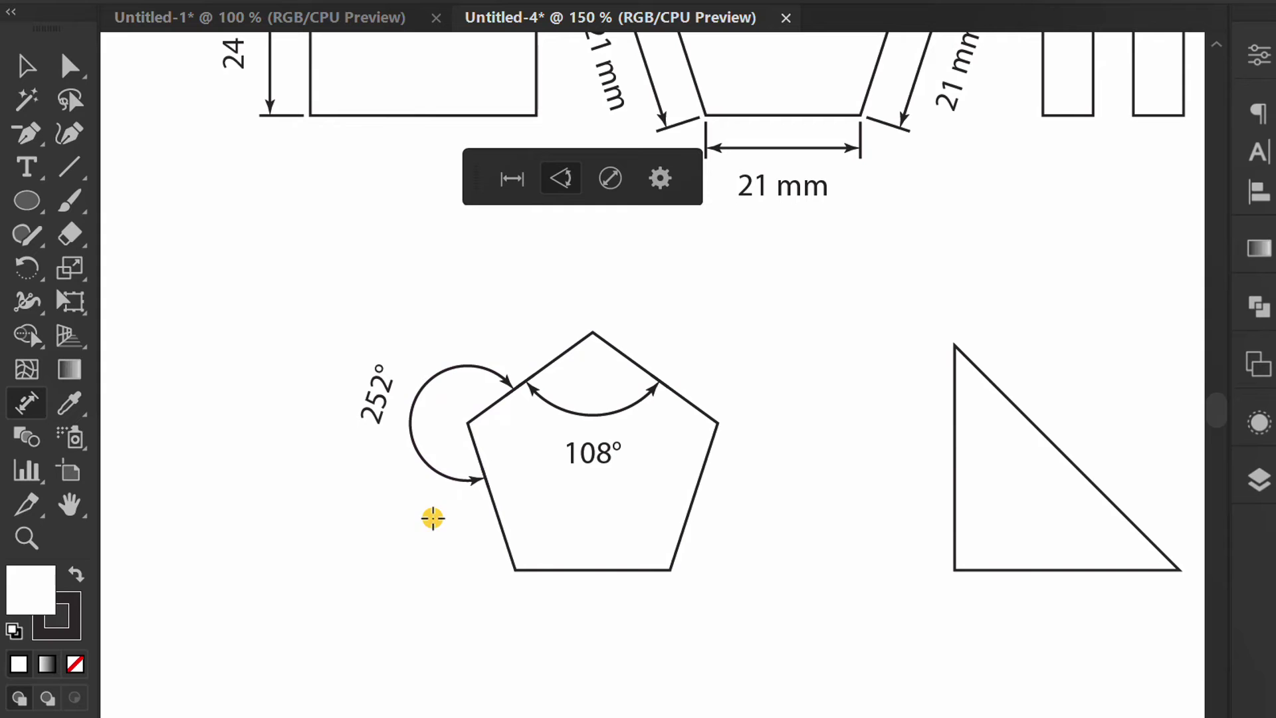
{"action": "scroll", "coordinate": [362, 479], "scroll_direction": "down", "scroll_amount": 1}
{"action": "scroll", "coordinate": [904, 485], "scroll_direction": "up", "scroll_amount": 1}
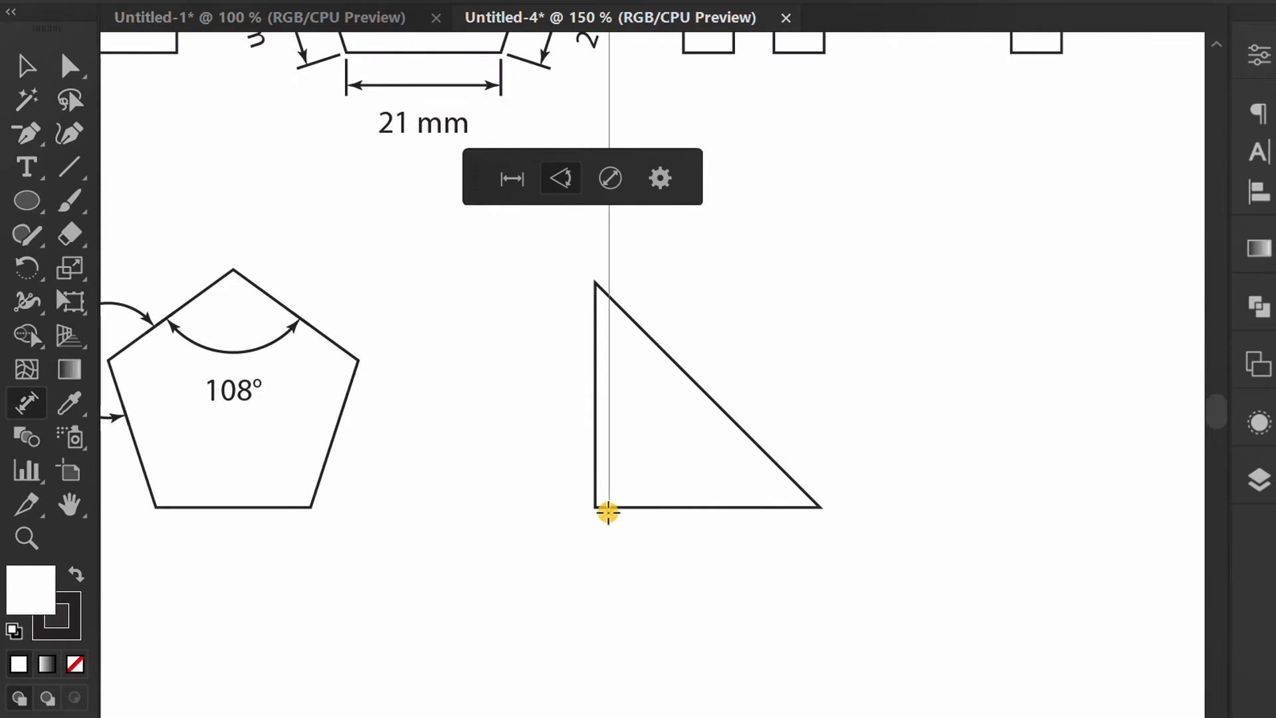
Mark the triangle's right-angle corner with 90° and 270° angle dimensions
{"action": "left_click_drag", "start_coordinate": [599, 508], "coordinate": [803, 369]}
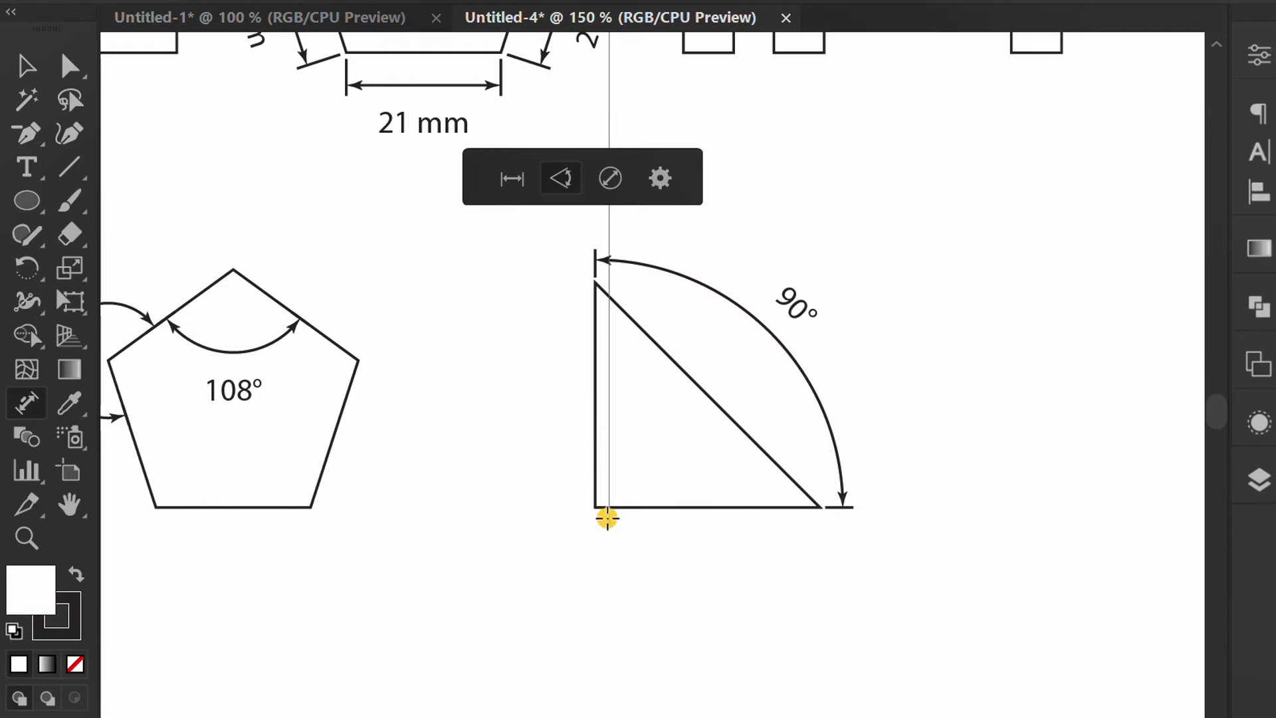
{"action": "left_click_drag", "start_coordinate": [597, 507], "coordinate": [563, 570]}
{"action": "scroll", "coordinate": [485, 592], "scroll_direction": "down", "scroll_amount": 2}
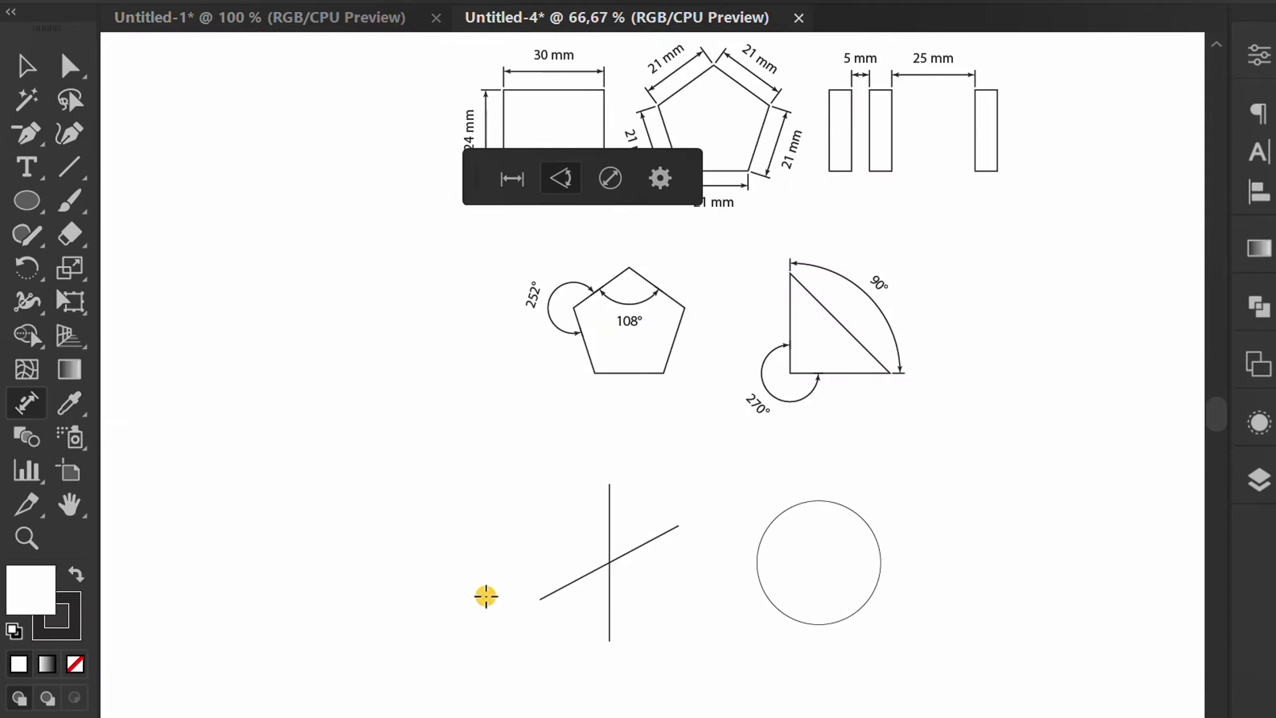
{"action": "scroll", "coordinate": [561, 576], "scroll_direction": "up", "scroll_amount": 3}
Place a 118° angle dimension between the crossing lines
{"action": "key", "text": "space"}
{"action": "left_click_drag", "start_coordinate": [575, 587], "coordinate": [714, 352]}
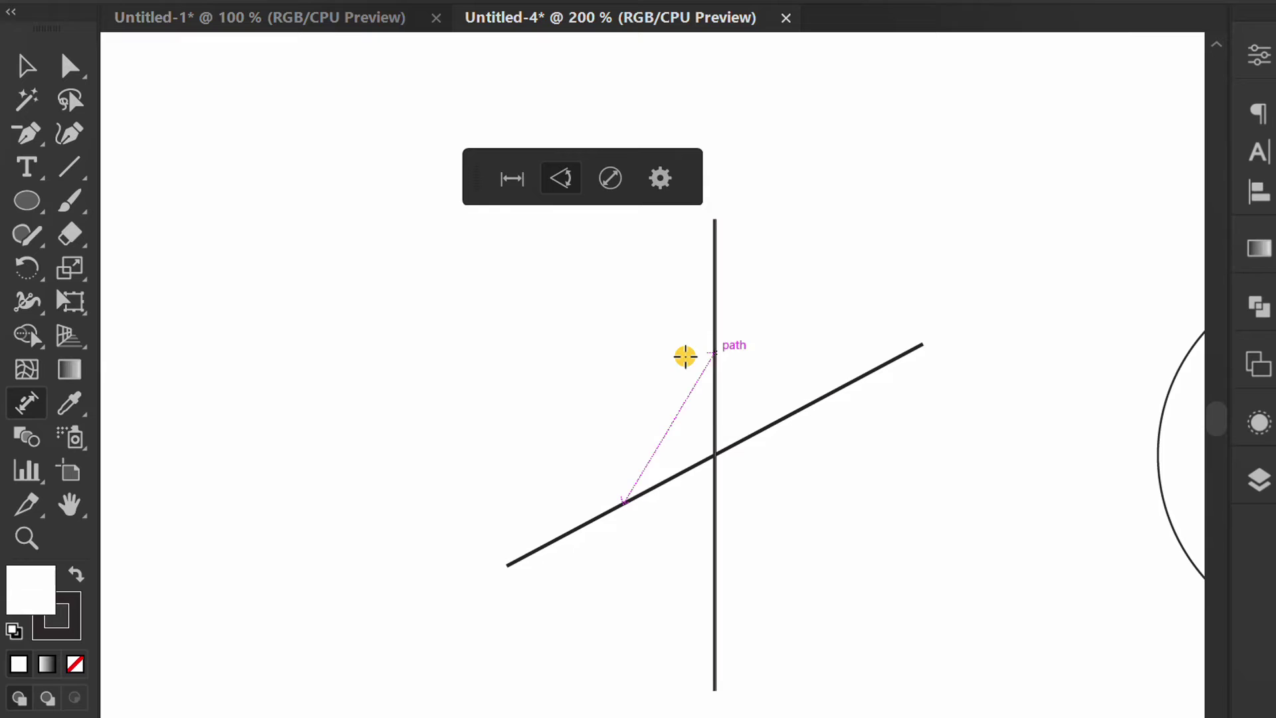
{"action": "left_click", "coordinate": [618, 347]}
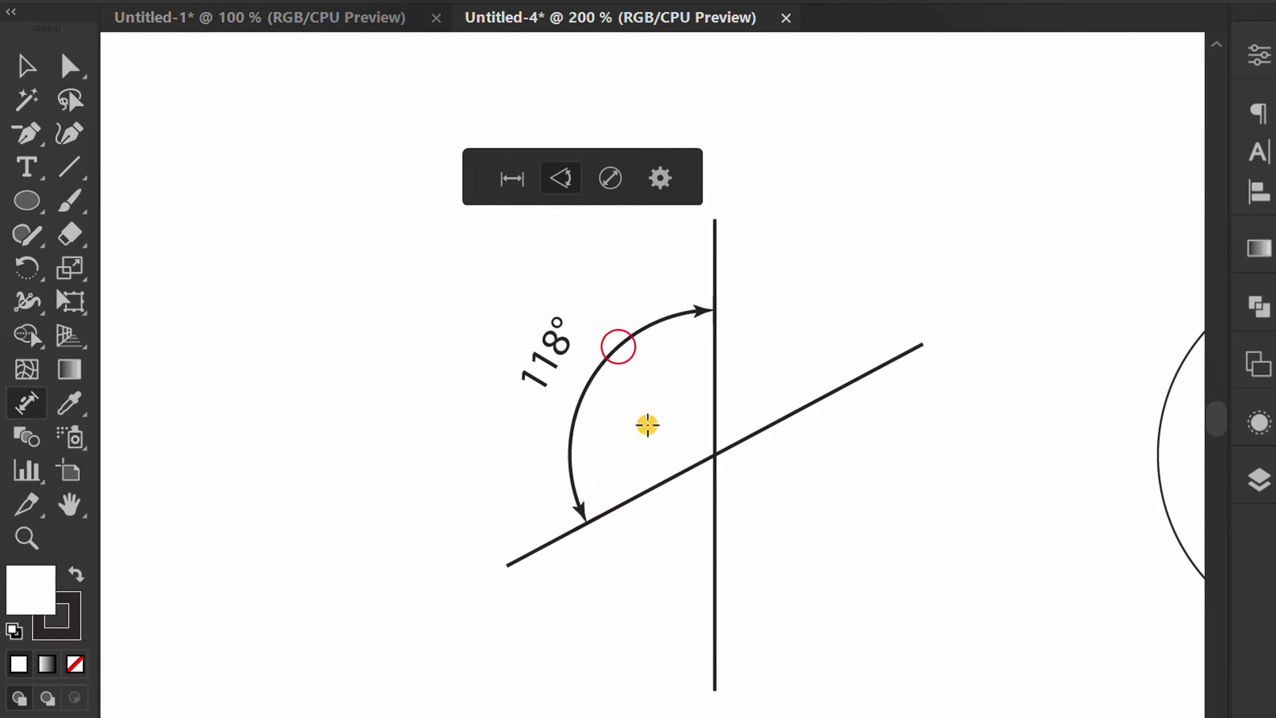
{"action": "scroll", "coordinate": [504, 439], "scroll_direction": "down", "scroll_amount": 2}
{"action": "scroll", "coordinate": [311, 433], "scroll_direction": "down", "scroll_amount": 1}
{"action": "scroll", "coordinate": [671, 456], "scroll_direction": "up", "scroll_amount": 2}
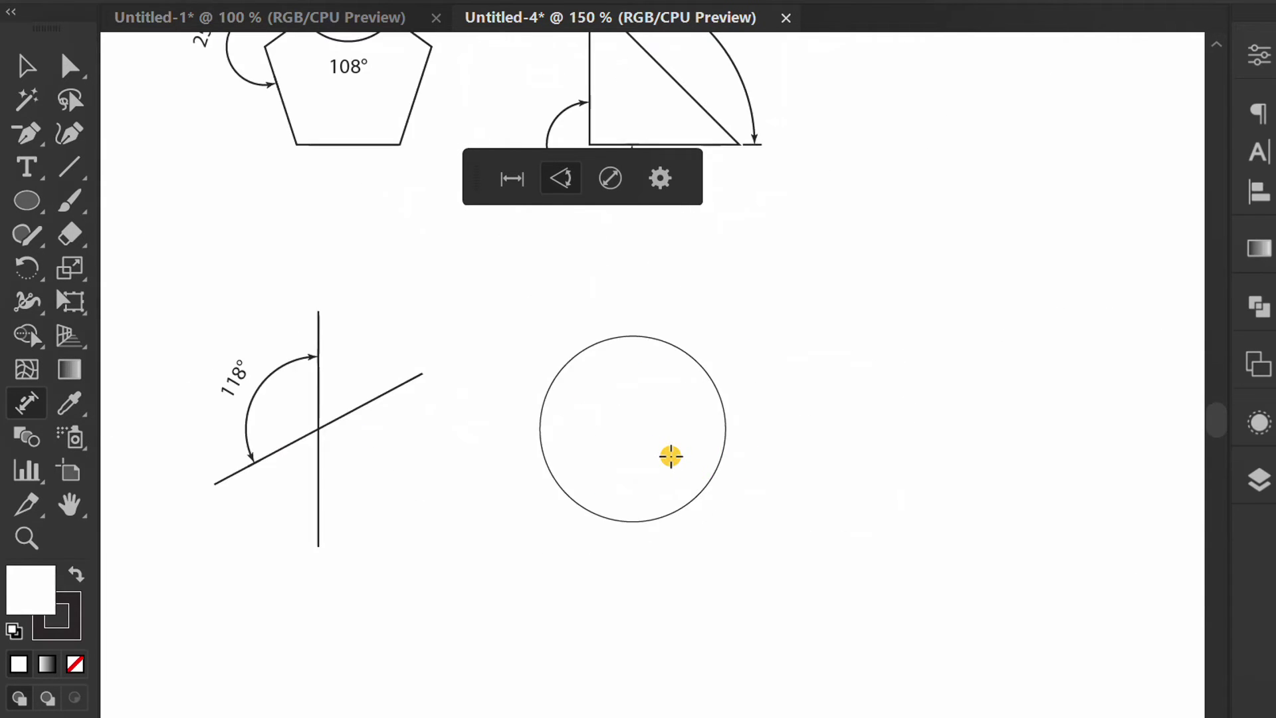
{"action": "scroll", "coordinate": [671, 456], "scroll_direction": "up", "scroll_amount": 1}
{"action": "scroll", "coordinate": [675, 466], "scroll_direction": "down", "scroll_amount": 1}
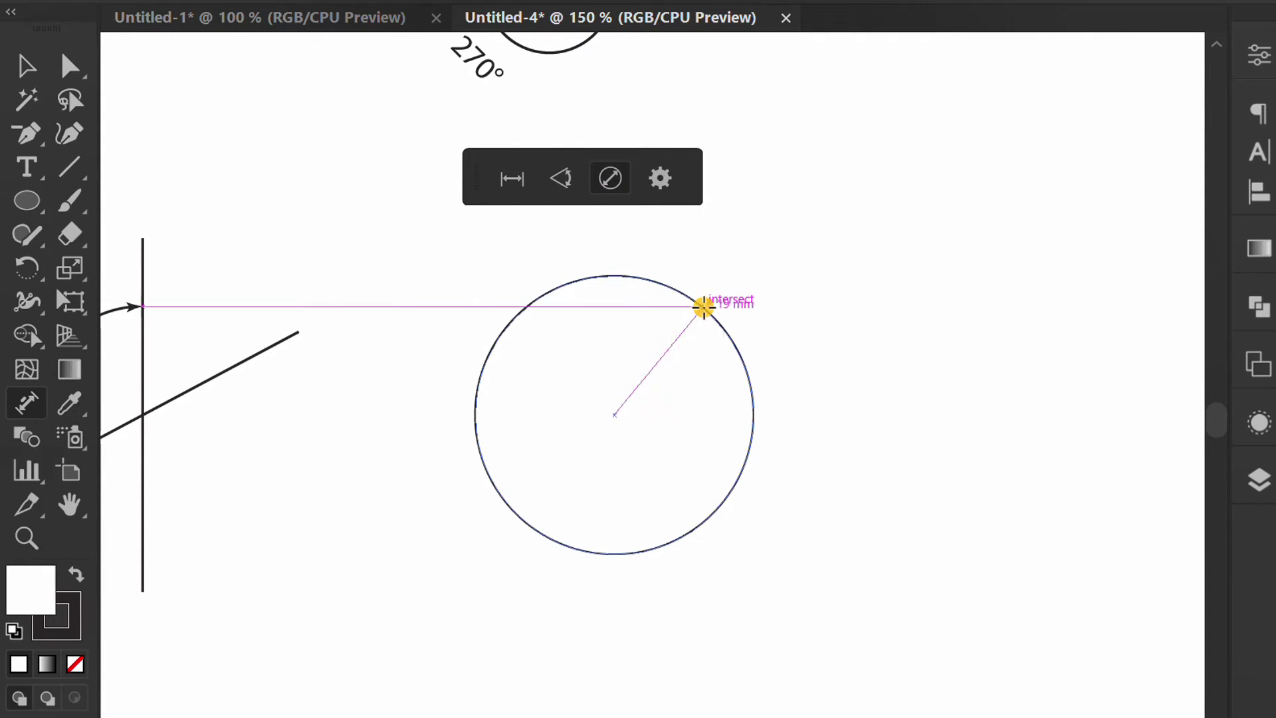
Give the circle R 19 mm radius and ø 37 mm diameter dimensions, then recenter all shapes
{"action": "left_click", "coordinate": [703, 307]}
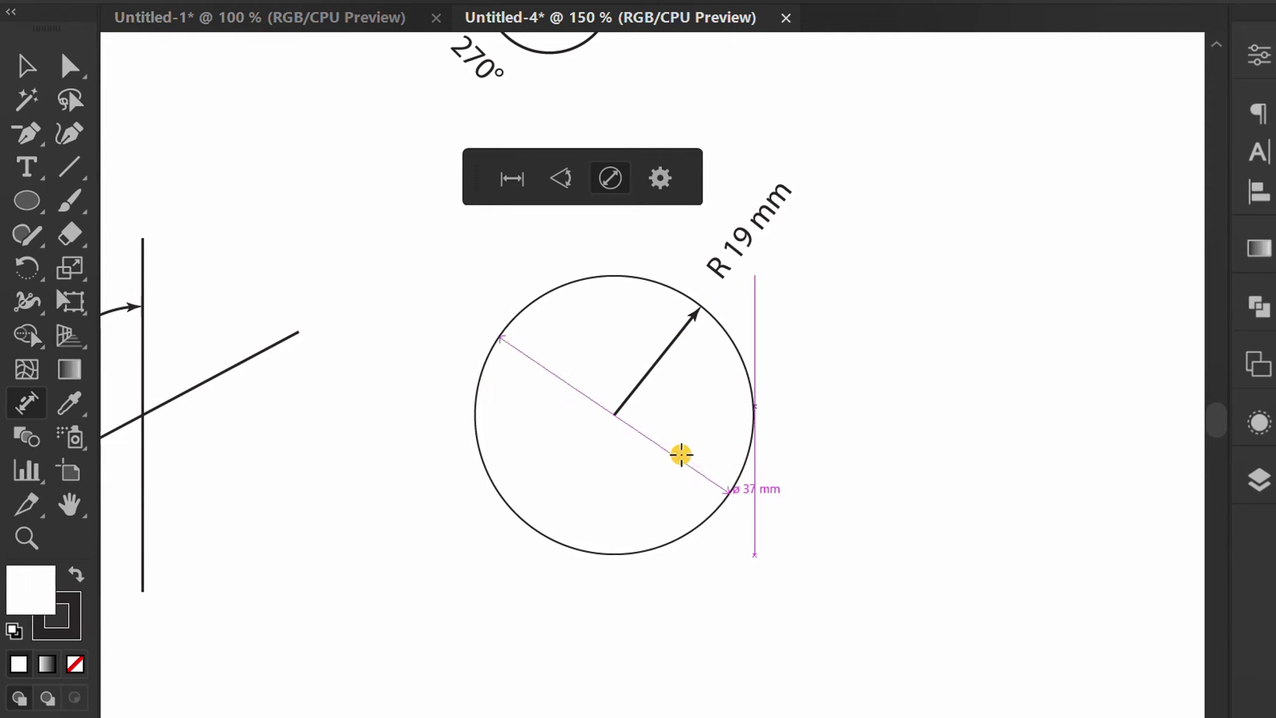
{"action": "left_click", "coordinate": [697, 459]}
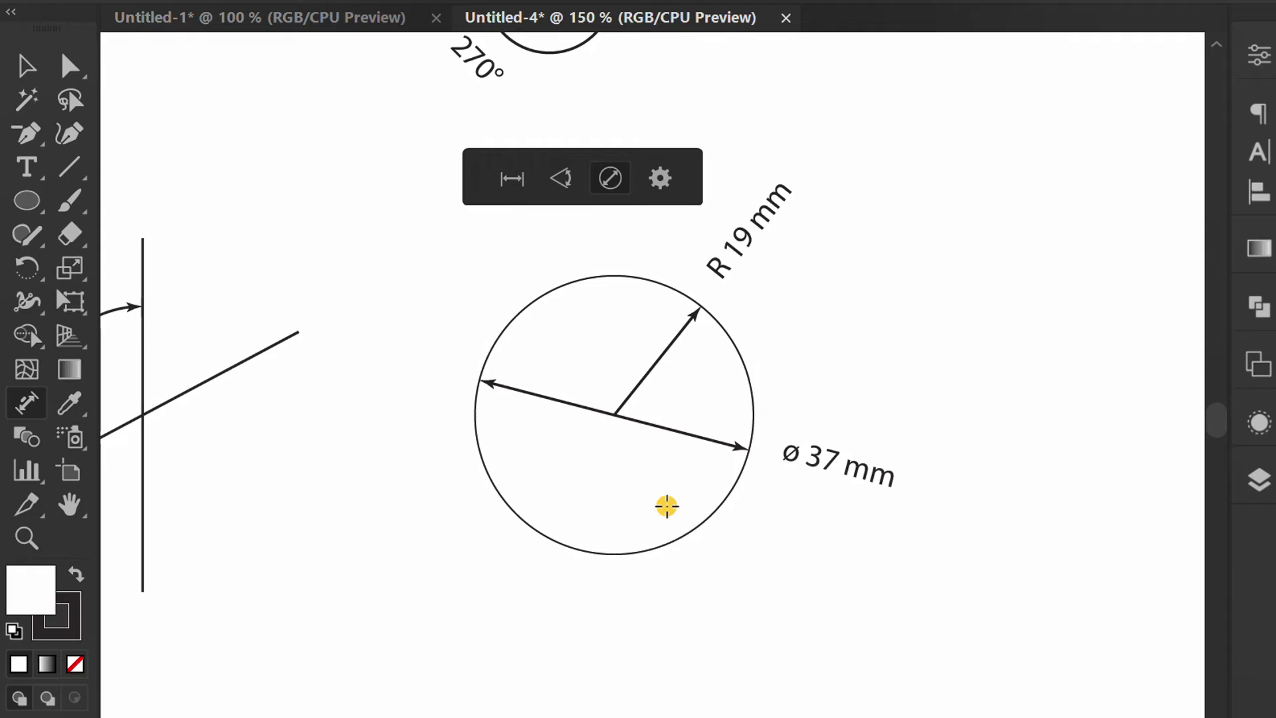
{"action": "scroll", "coordinate": [663, 506], "scroll_direction": "down", "scroll_amount": 4}
{"action": "key", "text": "space"}
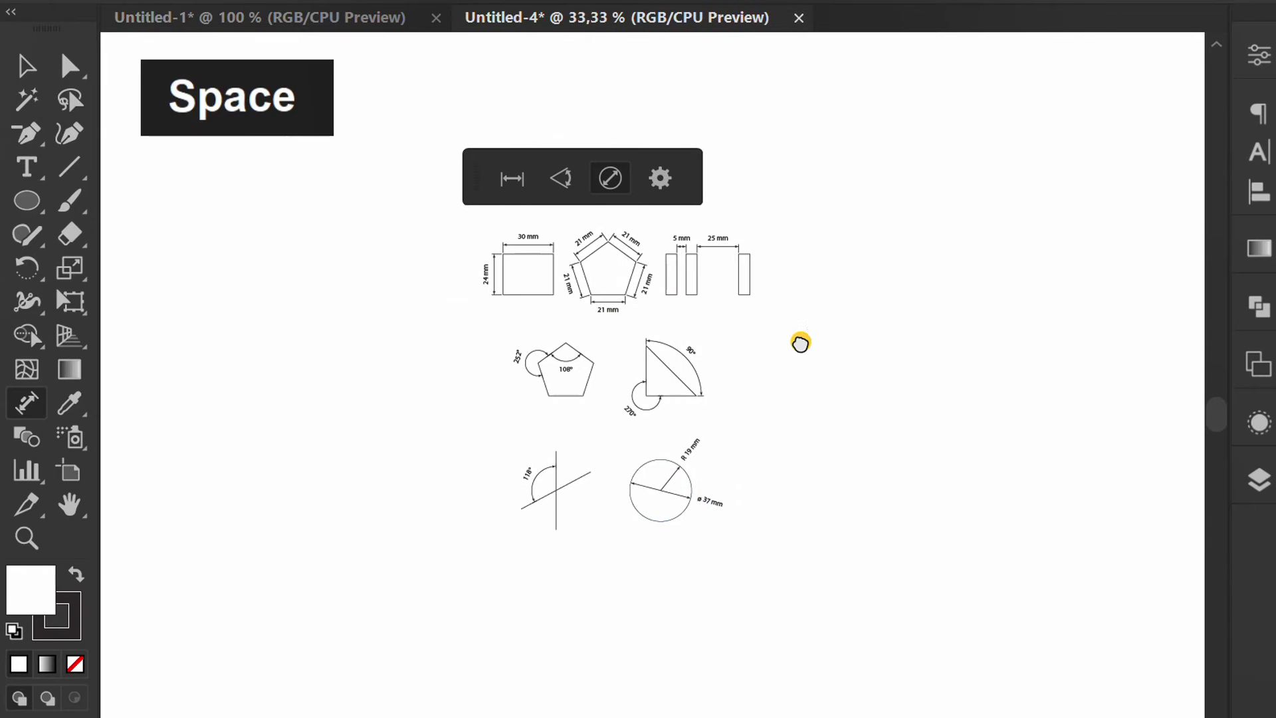
{"action": "left_click_drag", "start_coordinate": [801, 342], "coordinate": [767, 364]}
{"action": "key", "text": "v"}
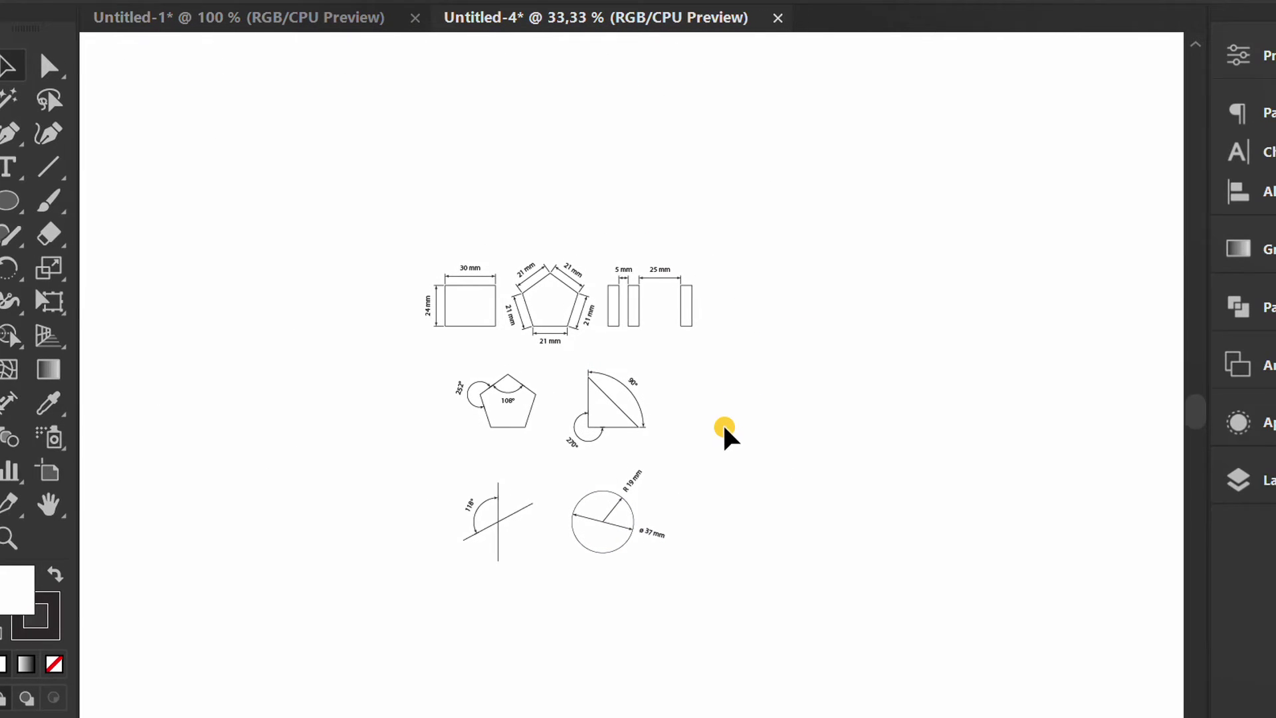
{"action": "key", "text": "ctrl+plus"}
Float the Layers panel, hide and lock Layer 1, and marquee-select all dimensions
{"action": "left_click", "coordinate": [1214, 482]}
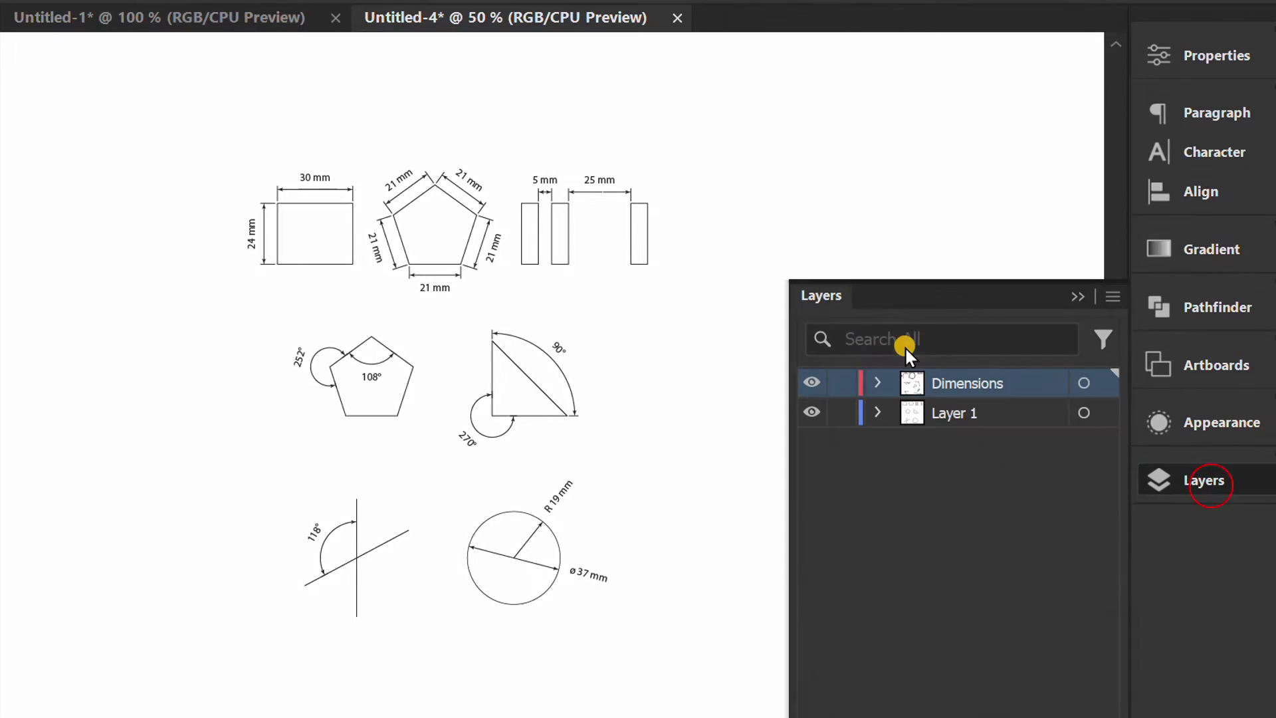
{"action": "left_click_drag", "start_coordinate": [941, 288], "coordinate": [879, 110]}
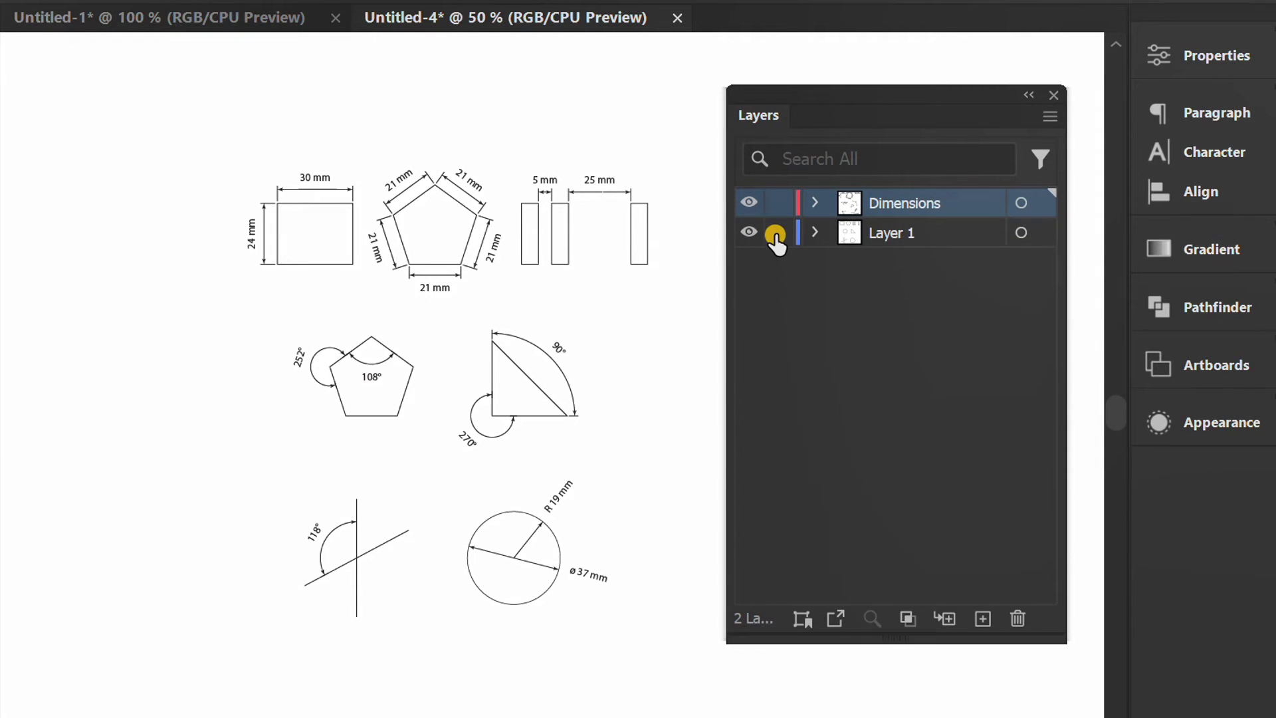
{"action": "left_click", "coordinate": [749, 234]}
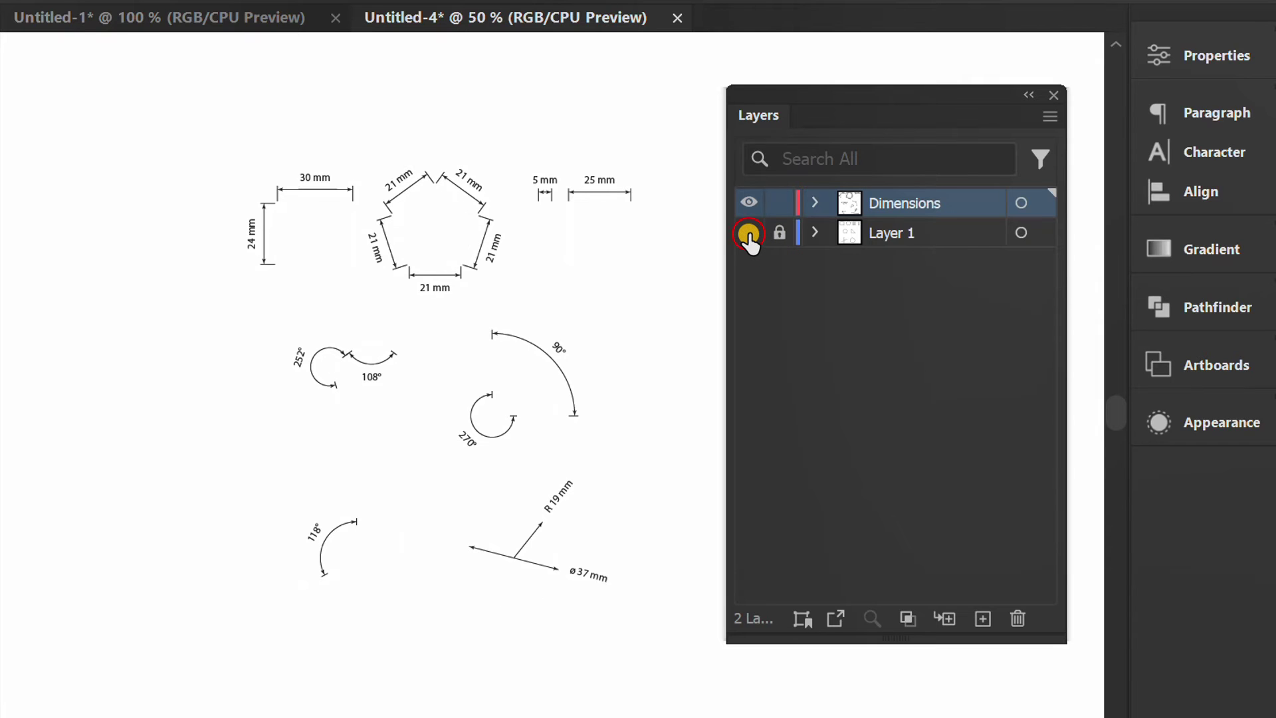
{"action": "left_click_drag", "start_coordinate": [674, 115], "coordinate": [205, 632]}
{"action": "key", "text": "ctrl+equal"}
{"action": "key", "text": "ctrl+equal"}
{"action": "key", "text": "ctrl+equal"}
{"action": "left_click_drag", "start_coordinate": [456, 365], "coordinate": [438, 362]}
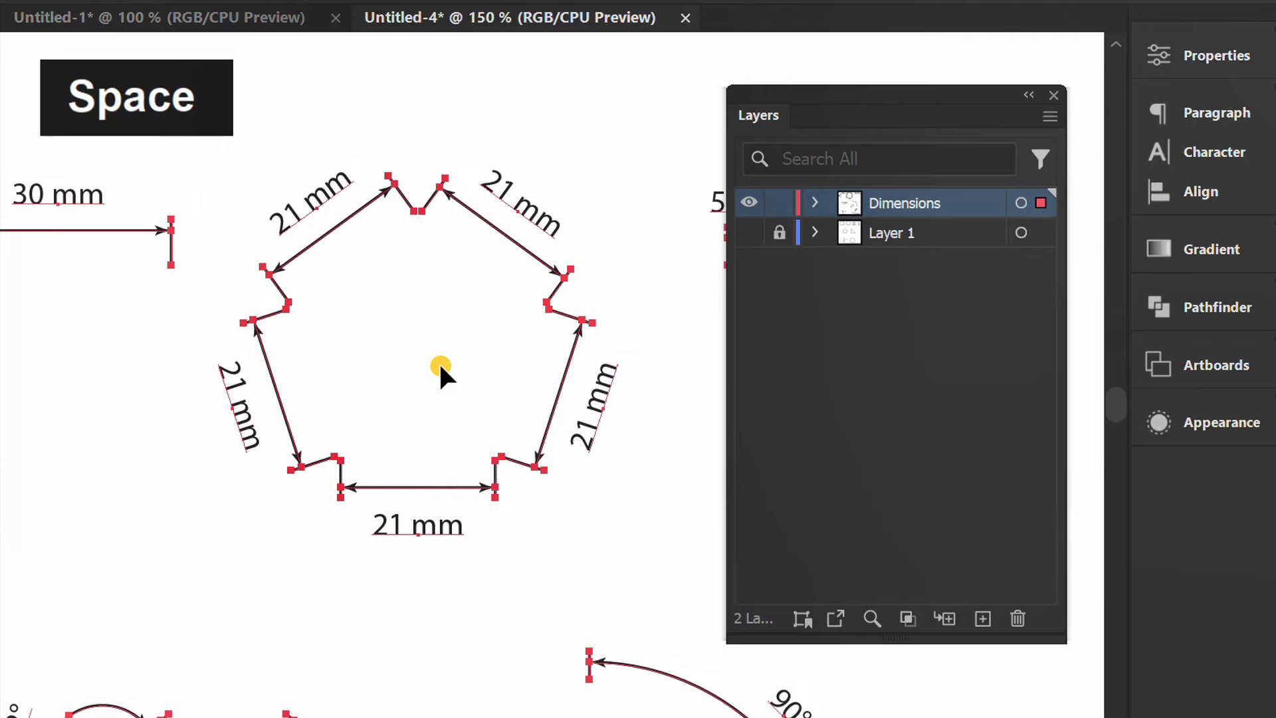
Try one and two decimal precision for the selected dimensions, then return to whole numbers
{"action": "left_click", "coordinate": [1212, 54]}
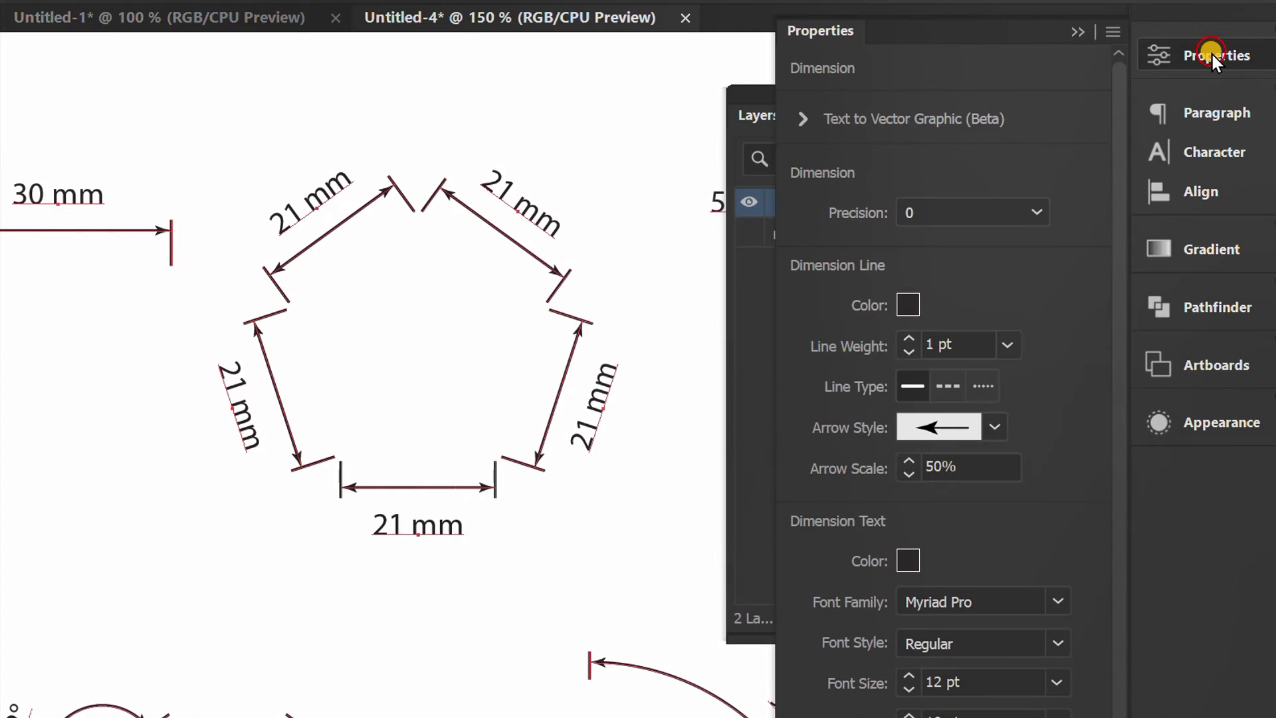
{"action": "left_click", "coordinate": [1035, 211]}
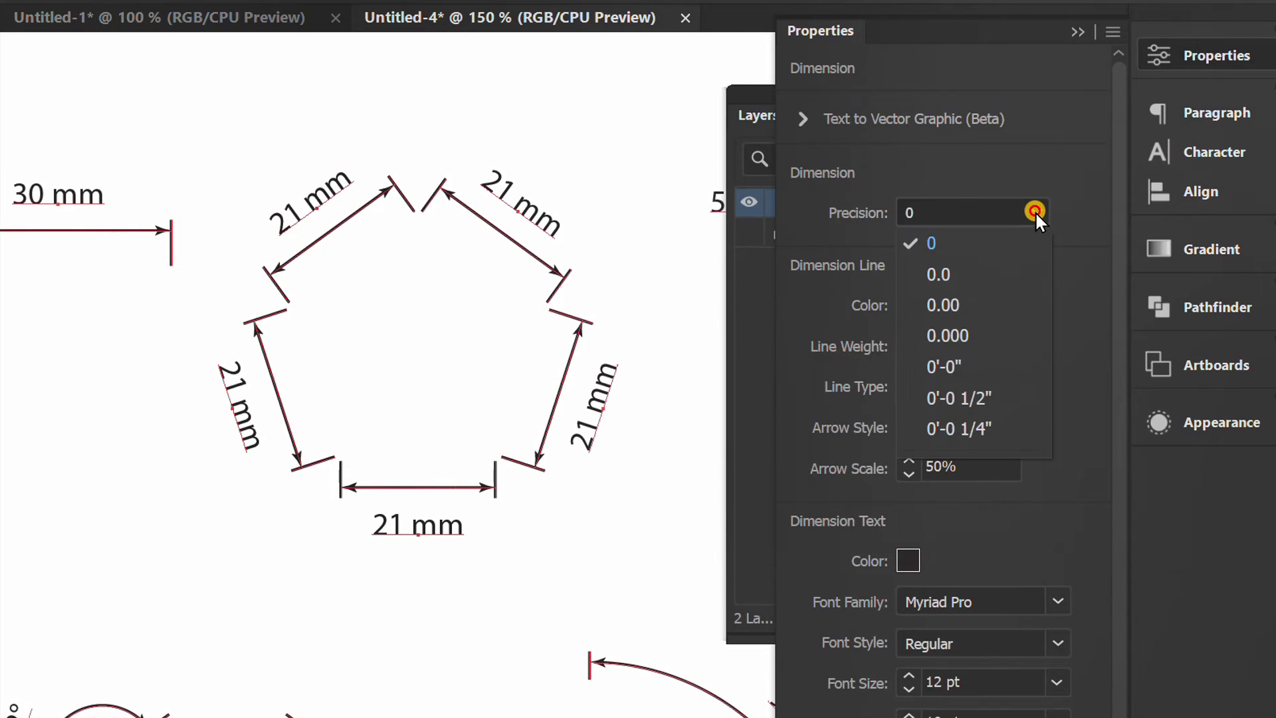
{"action": "left_click", "coordinate": [972, 273]}
{"action": "left_click", "coordinate": [969, 213]}
{"action": "left_click", "coordinate": [957, 304]}
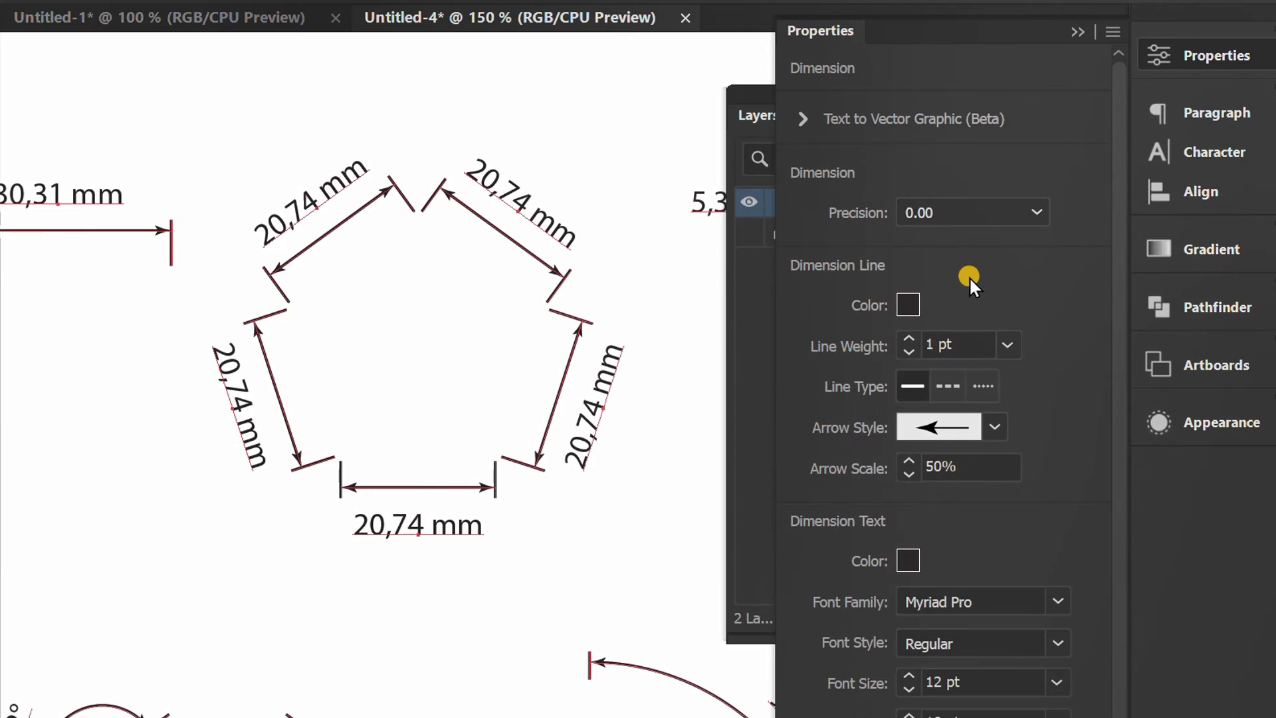
{"action": "left_click", "coordinate": [985, 207]}
{"action": "left_click", "coordinate": [983, 242]}
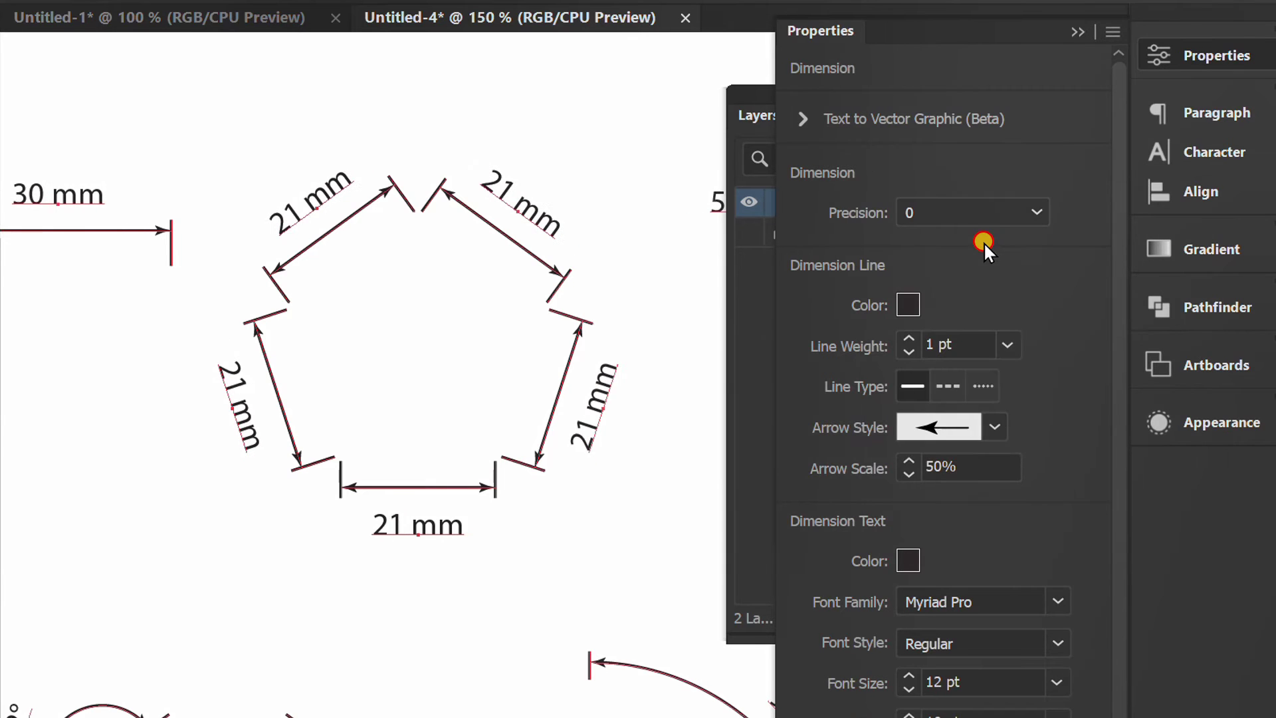
Make the dimension lines CMYK Cyan and dashed
{"action": "left_click", "coordinate": [908, 304]}
{"action": "left_click", "coordinate": [1097, 281]}
{"action": "left_click", "coordinate": [585, 367]}
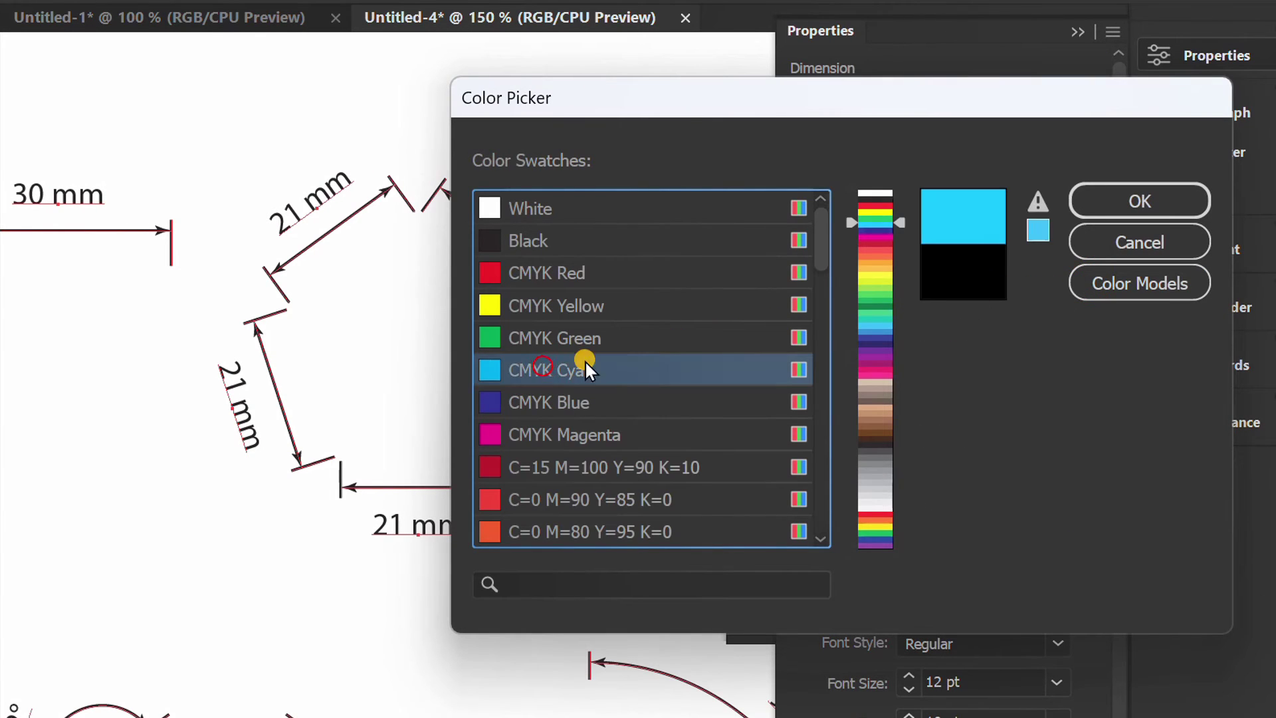
{"action": "left_click", "coordinate": [1099, 199]}
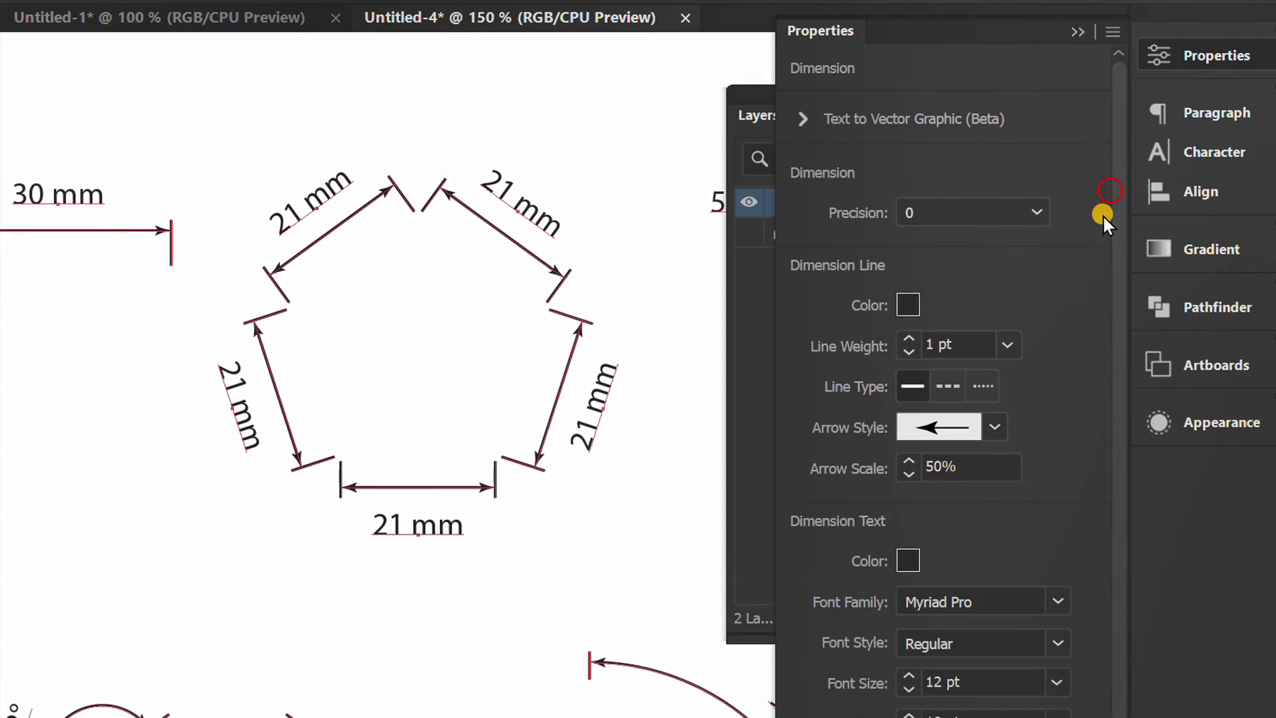
{"action": "double_click", "coordinate": [971, 344]}
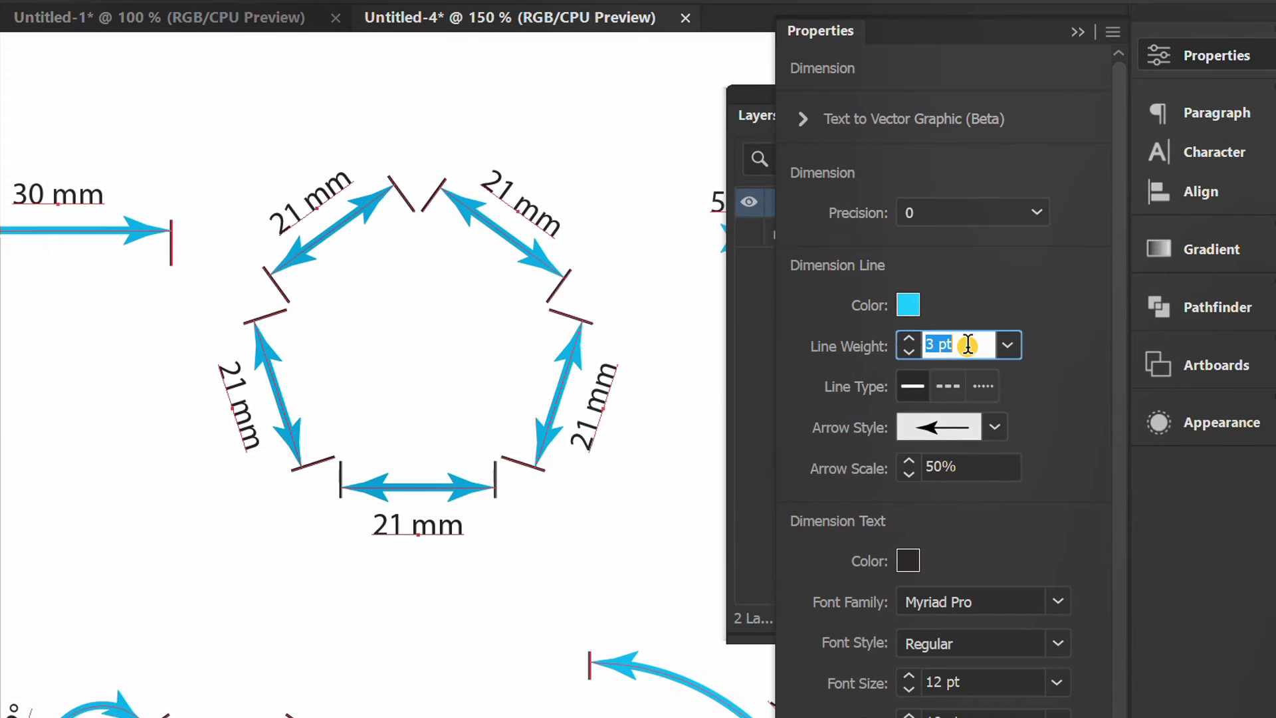
{"action": "left_click", "coordinate": [947, 386]}
{"action": "left_click", "coordinate": [982, 386]}
{"action": "left_click", "coordinate": [950, 384]}
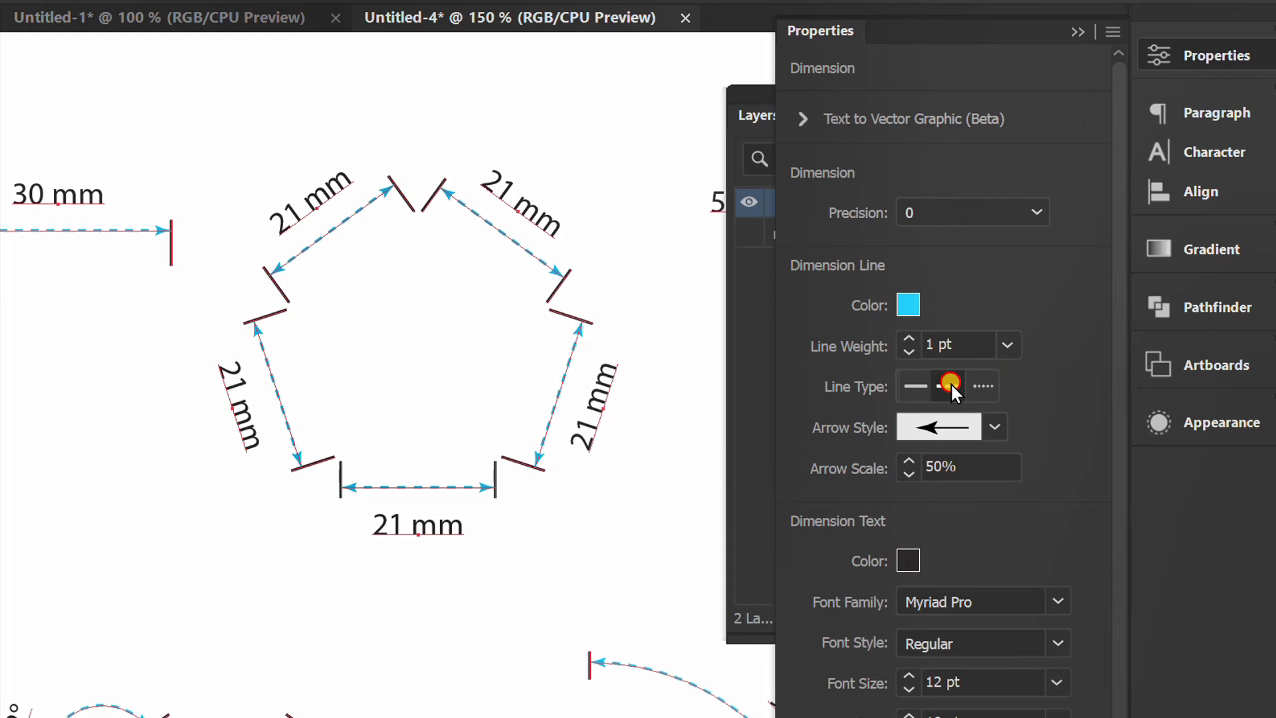
Set the arrow style to Arrow 24 circles, keeping arrow scale at 50%
{"action": "left_click", "coordinate": [997, 426]}
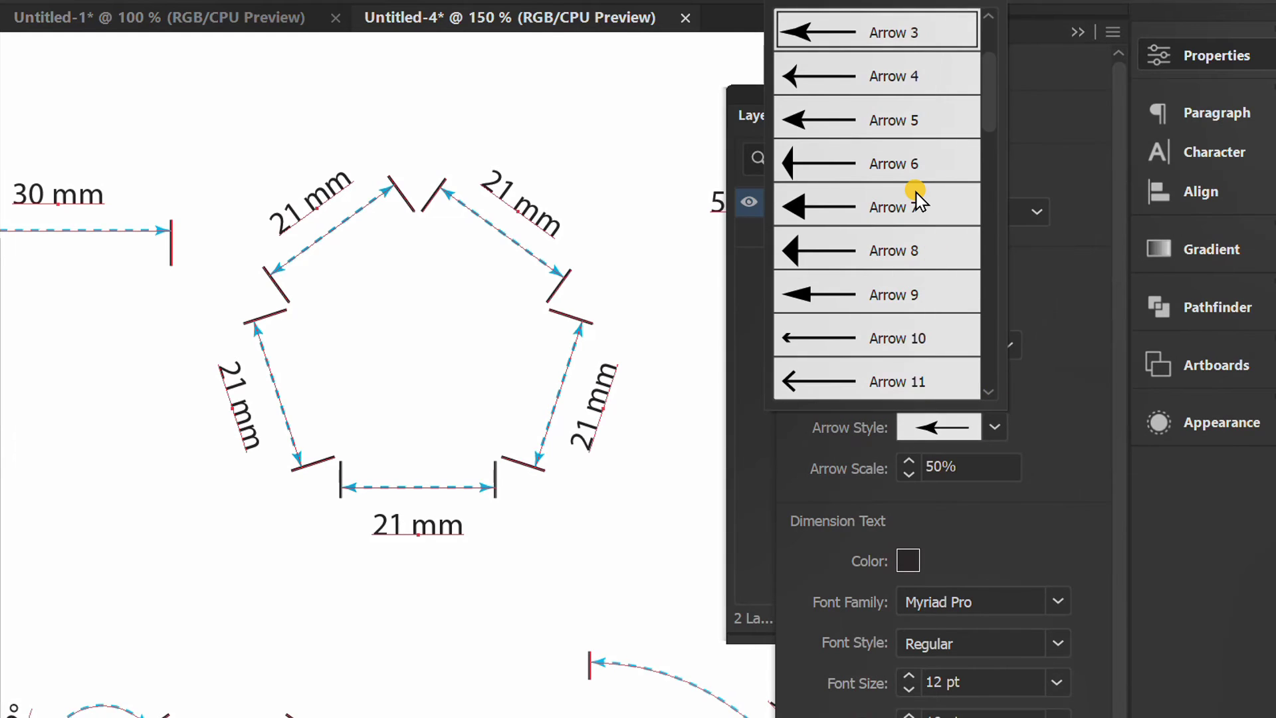
{"action": "scroll", "coordinate": [916, 193], "scroll_direction": "down", "scroll_amount": 6}
{"action": "scroll", "coordinate": [915, 192], "scroll_direction": "down", "scroll_amount": 3}
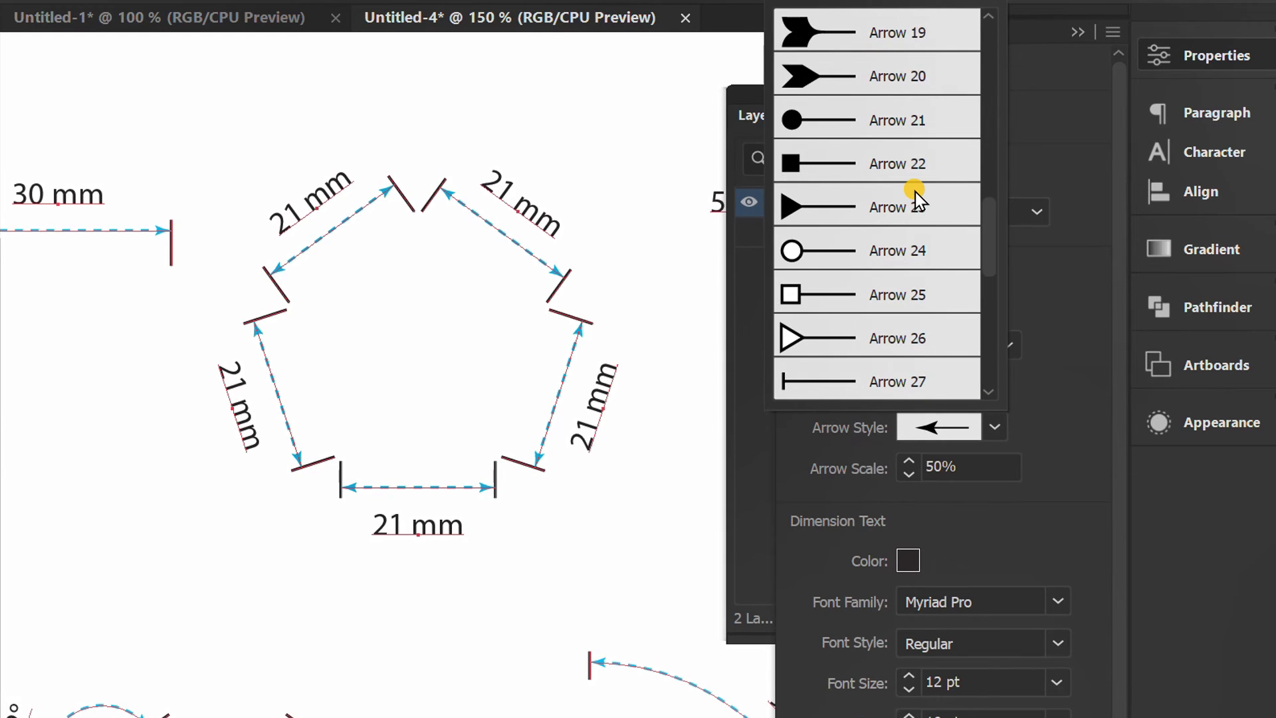
{"action": "left_click", "coordinate": [839, 251]}
{"action": "left_click", "coordinate": [976, 464]}
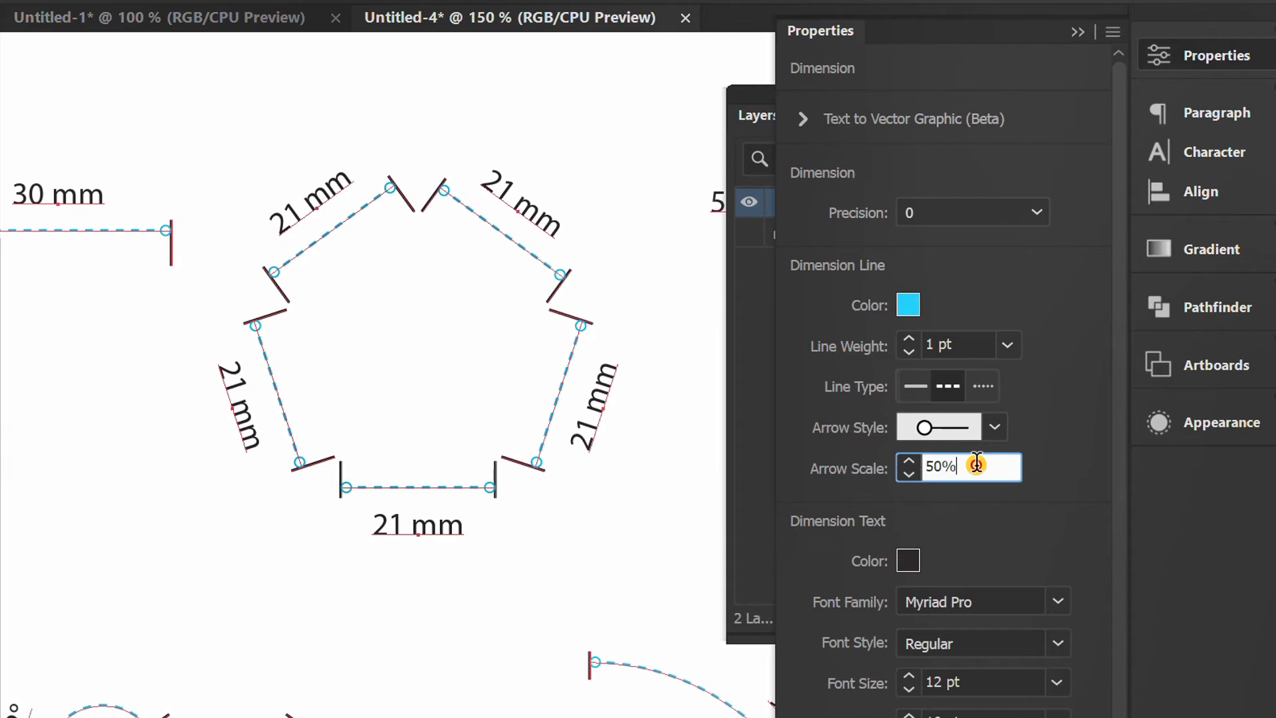
{"action": "scroll", "coordinate": [977, 469], "scroll_direction": "up", "scroll_amount": 20}
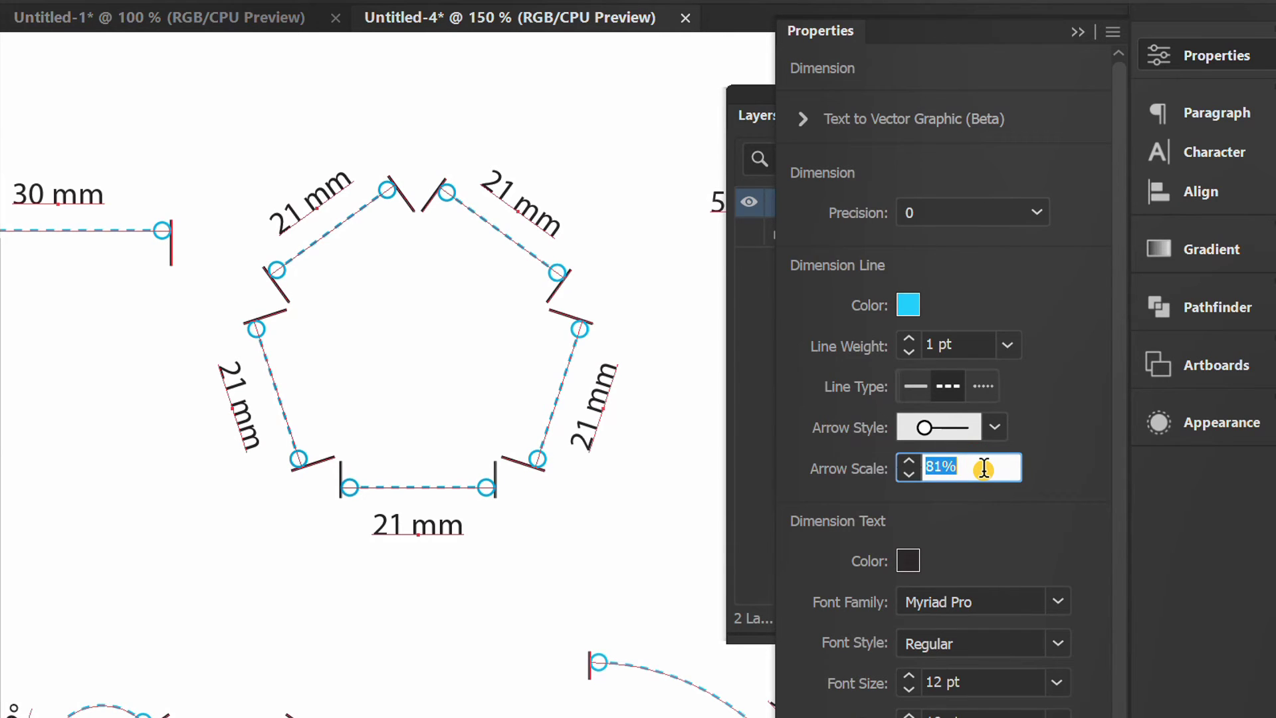
{"action": "scroll", "coordinate": [984, 469], "scroll_direction": "down", "scroll_amount": 20}
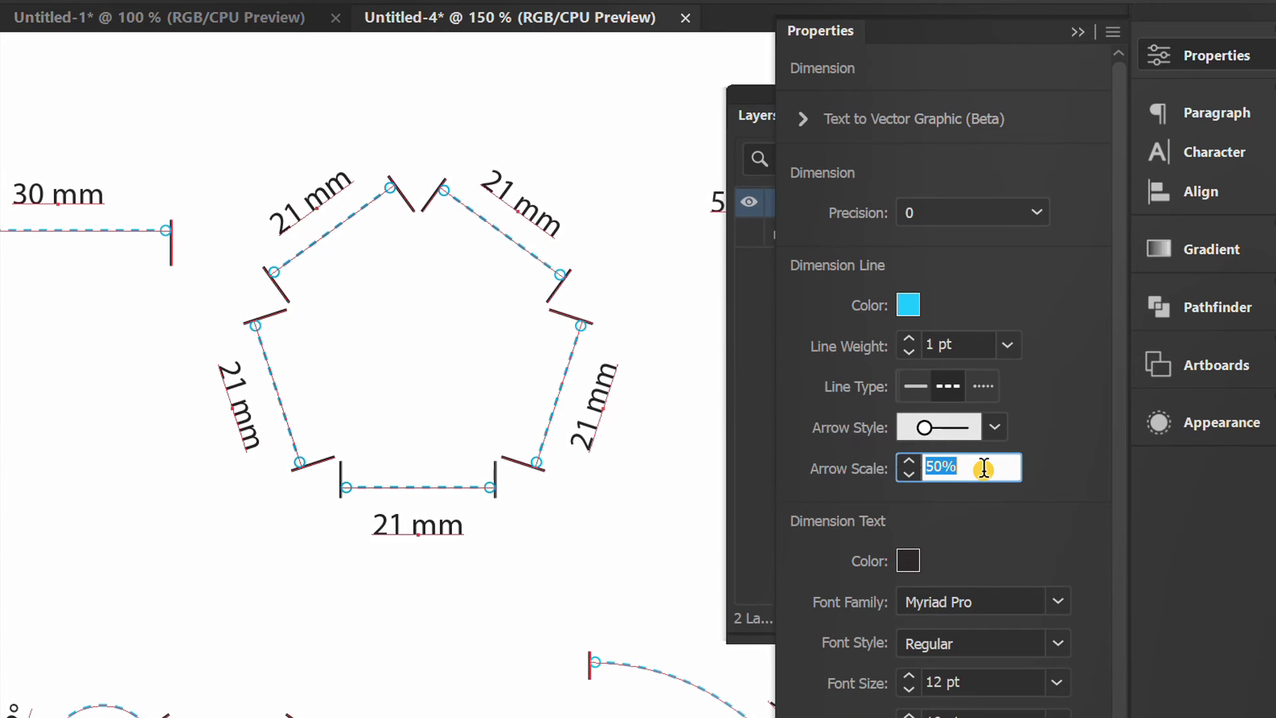
{"action": "scroll", "coordinate": [1067, 440], "scroll_direction": "down", "scroll_amount": 1}
Set the dimension text colour to CMYK Cyan
{"action": "left_click", "coordinate": [907, 508]}
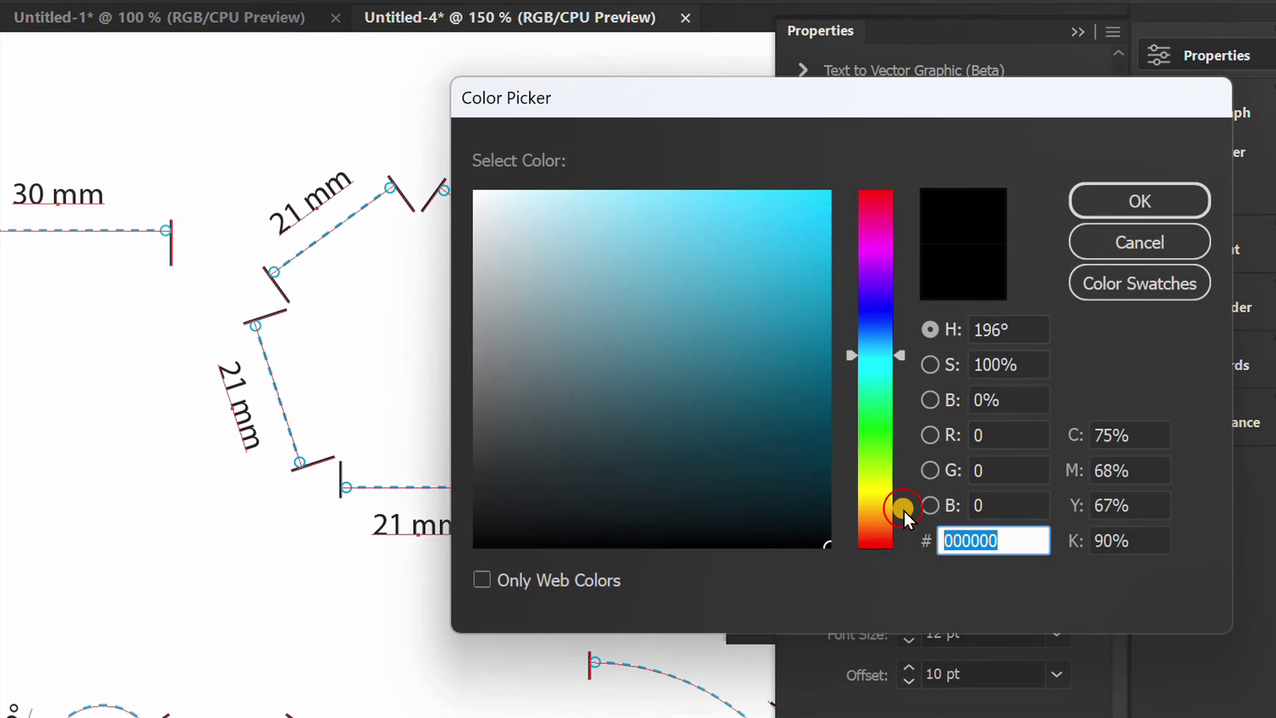
{"action": "left_click", "coordinate": [1105, 279]}
{"action": "left_click", "coordinate": [561, 370]}
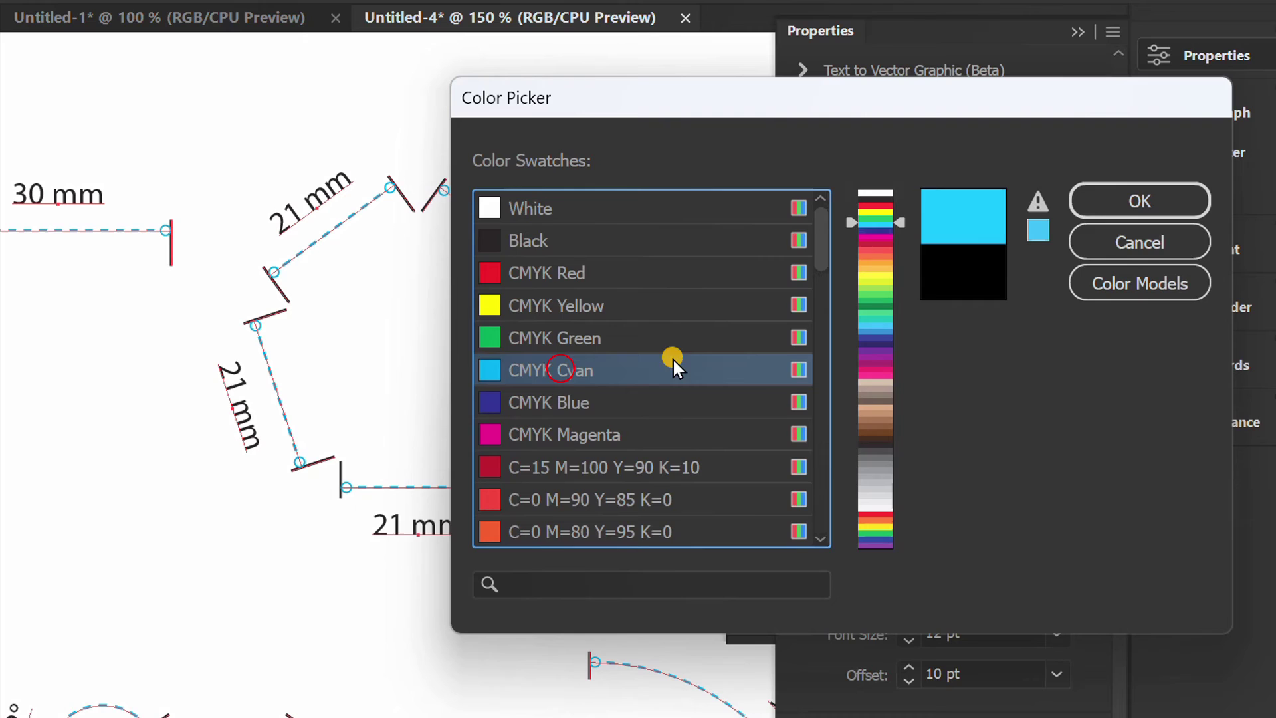
{"action": "left_click", "coordinate": [1115, 197]}
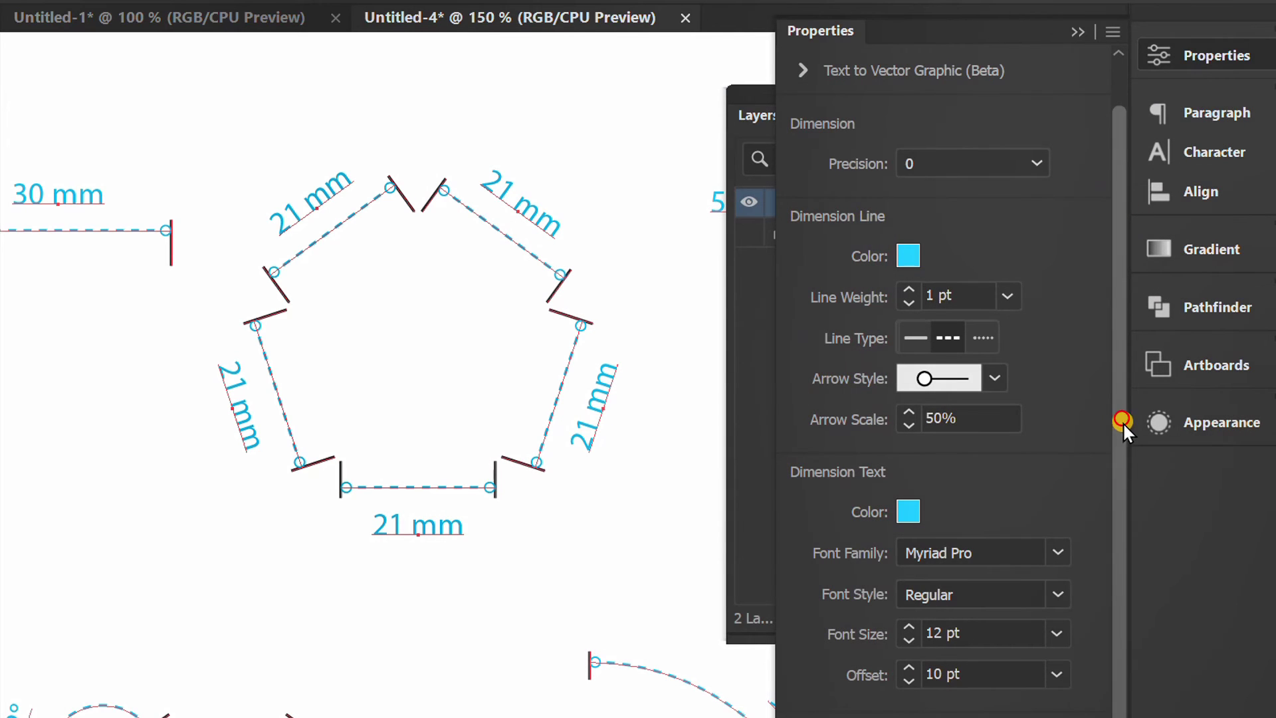
Set the label font size to 13 pt and the text offset to 6 pt
{"action": "left_click", "coordinate": [1008, 632]}
{"action": "scroll", "coordinate": [1007, 631], "scroll_direction": "up", "scroll_amount": 5}
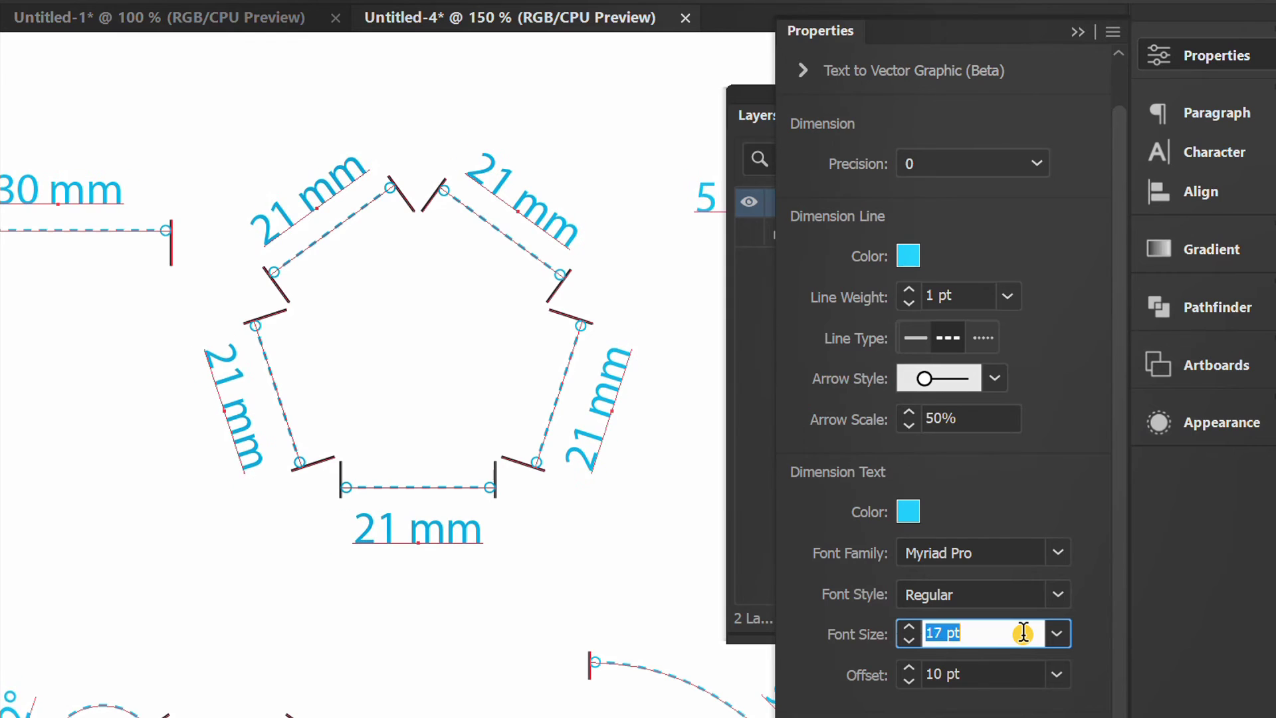
{"action": "scroll", "coordinate": [1023, 633], "scroll_direction": "down", "scroll_amount": 4}
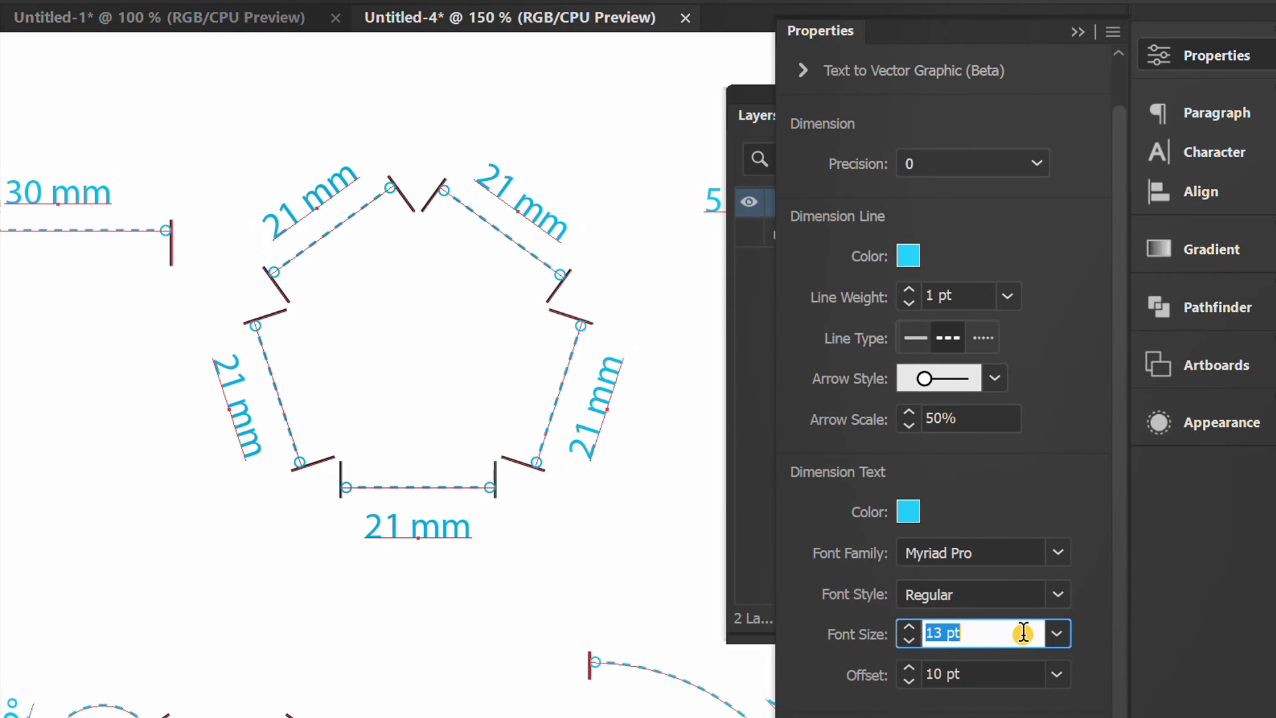
{"action": "left_click", "coordinate": [1011, 674]}
{"action": "key", "text": "Up"}
{"action": "key", "text": "Up"}
{"action": "key", "text": "Up"}
{"action": "key", "text": "Up"}
{"action": "key", "text": "Up"}
{"action": "key", "text": "Up"}
{"action": "key", "text": "Up"}
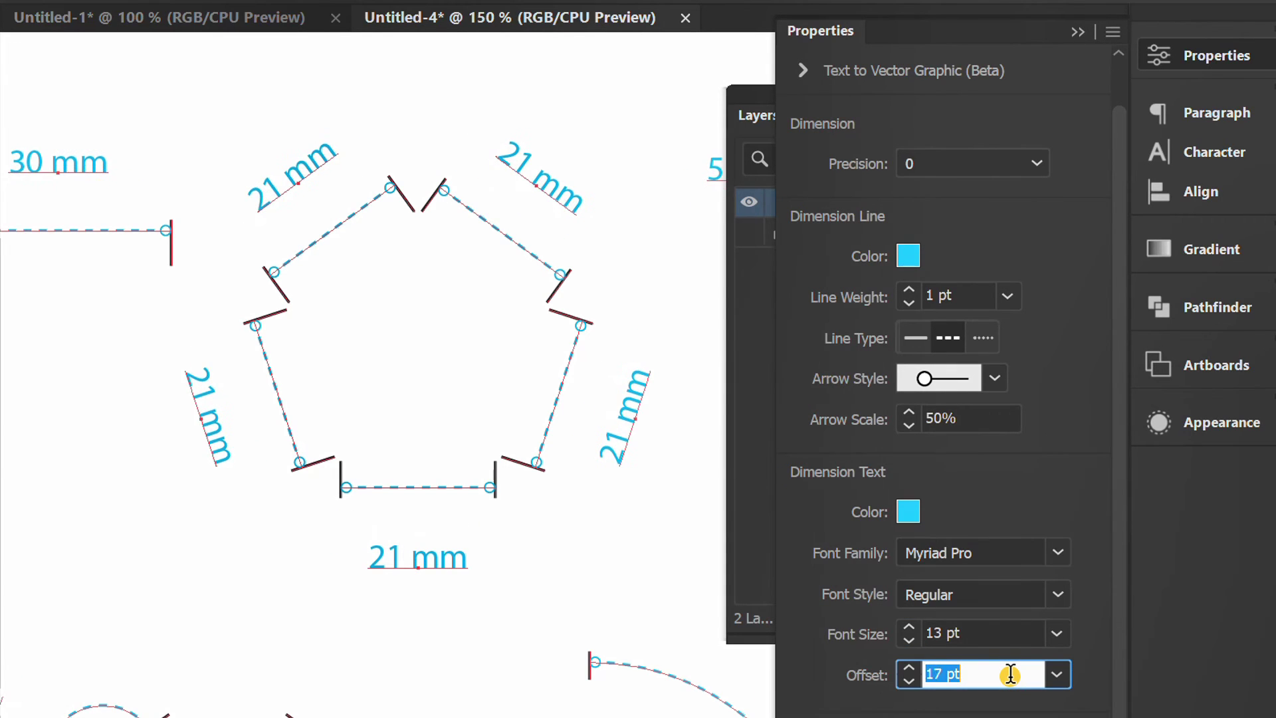
{"action": "key", "text": "Down"}
{"action": "key", "text": "Down"}
{"action": "key", "text": "Down"}
{"action": "key", "text": "Down"}
{"action": "key", "text": "Down"}
{"action": "key", "text": "Down"}
{"action": "key", "text": "Down"}
{"action": "key", "text": "Down"}
{"action": "key", "text": "Down"}
{"action": "key", "text": "Down"}
{"action": "key", "text": "Down"}
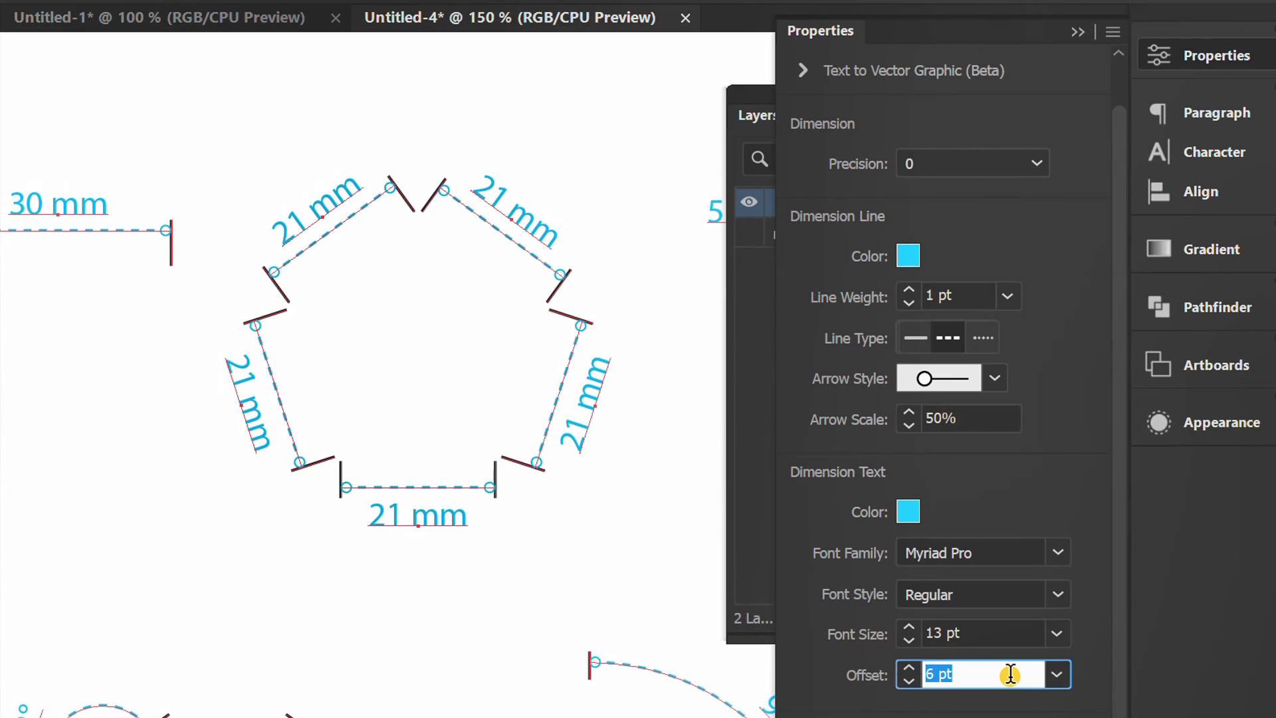
{"action": "left_click", "coordinate": [1084, 308]}
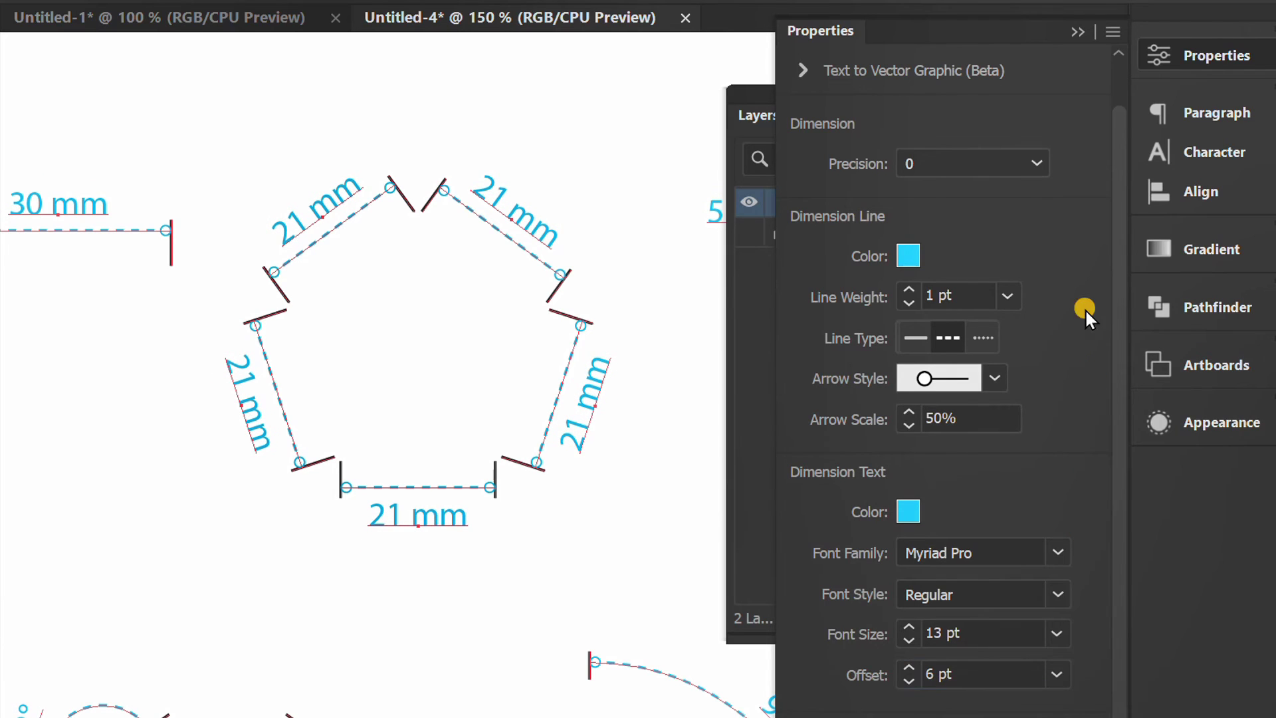
Marquee-select the dimensions around the top shapes and reopen their Properties settings
{"action": "left_click", "coordinate": [1073, 28]}
{"action": "scroll", "coordinate": [216, 546], "scroll_direction": "down", "scroll_amount": 2}
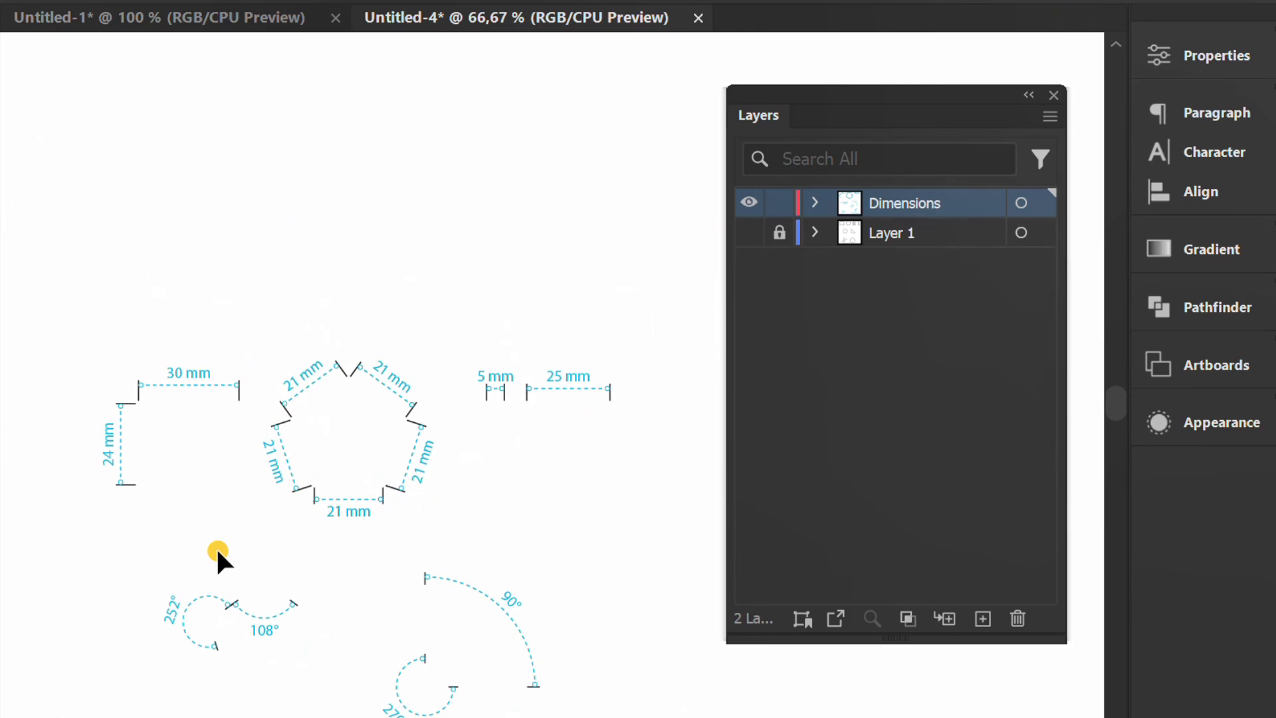
{"action": "left_click_drag", "start_coordinate": [650, 324], "coordinate": [84, 537]}
{"action": "scroll", "coordinate": [240, 459], "scroll_direction": "up", "scroll_amount": 1}
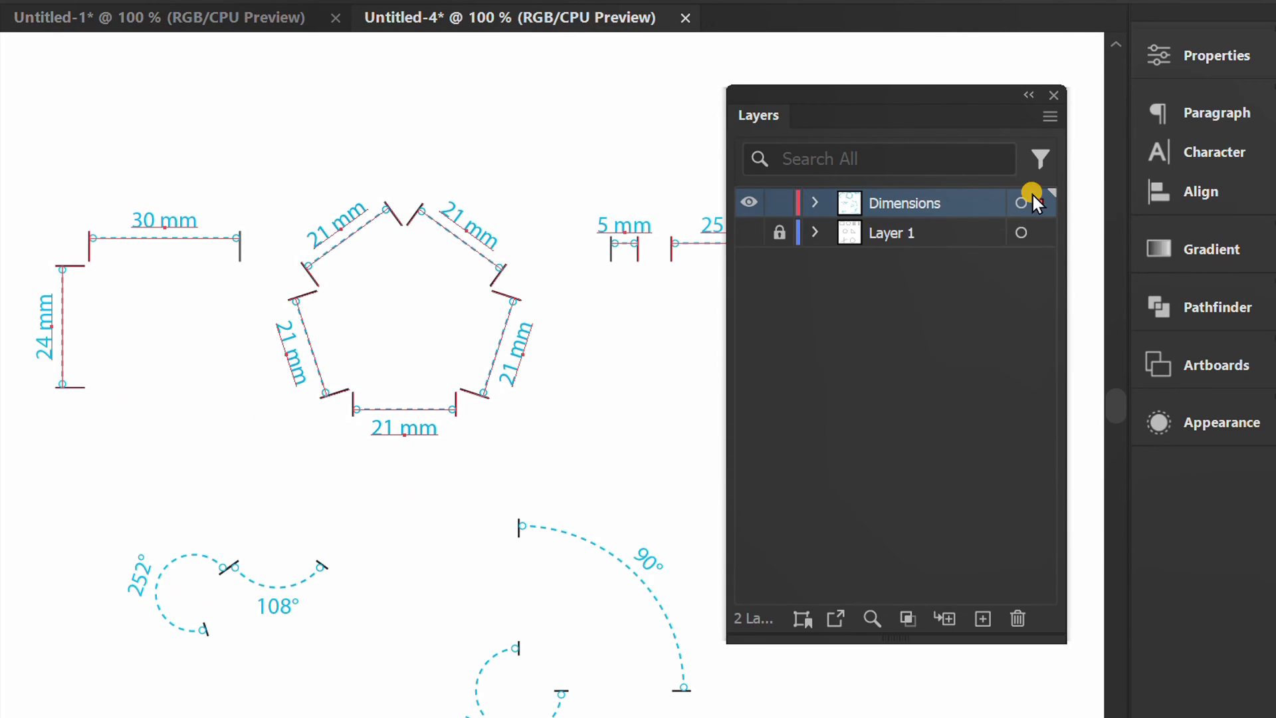
{"action": "left_click", "coordinate": [1198, 54]}
{"action": "left_click_drag", "start_coordinate": [1119, 334], "coordinate": [1130, 507]}
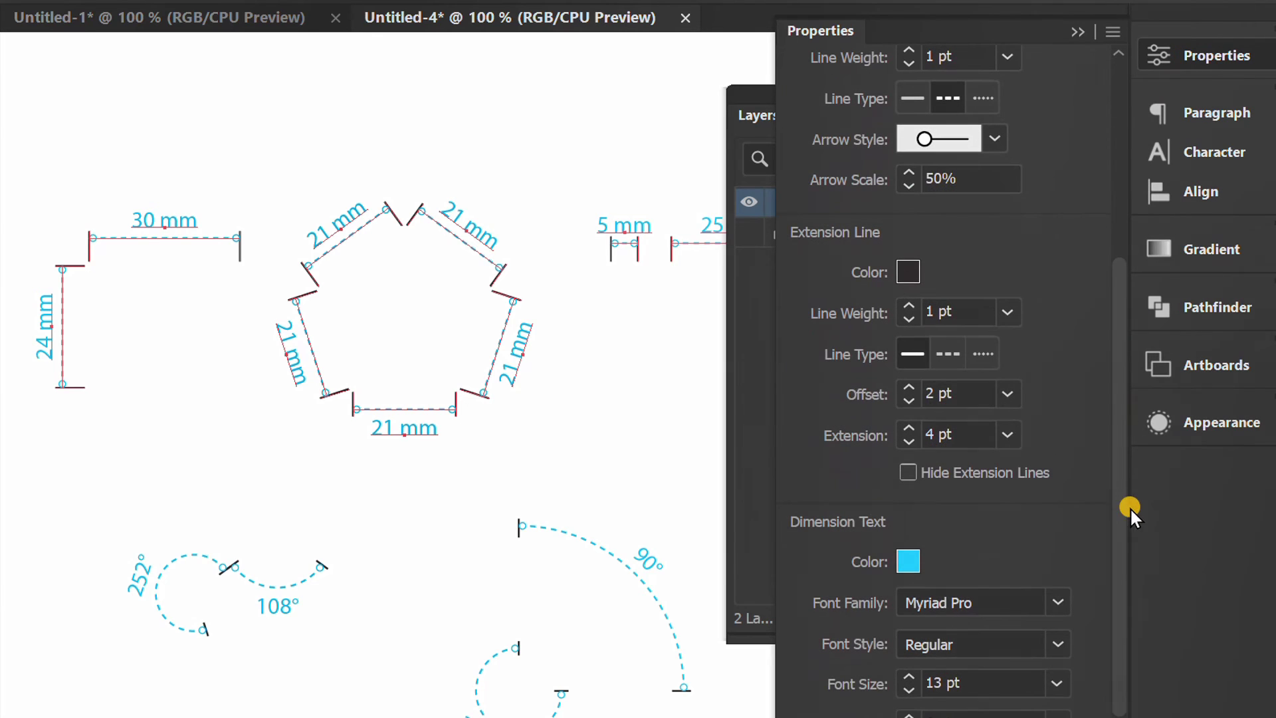
Set the Extension Line Color to CMYK Cyan
{"action": "left_click", "coordinate": [902, 272]}
{"action": "left_click", "coordinate": [1097, 284]}
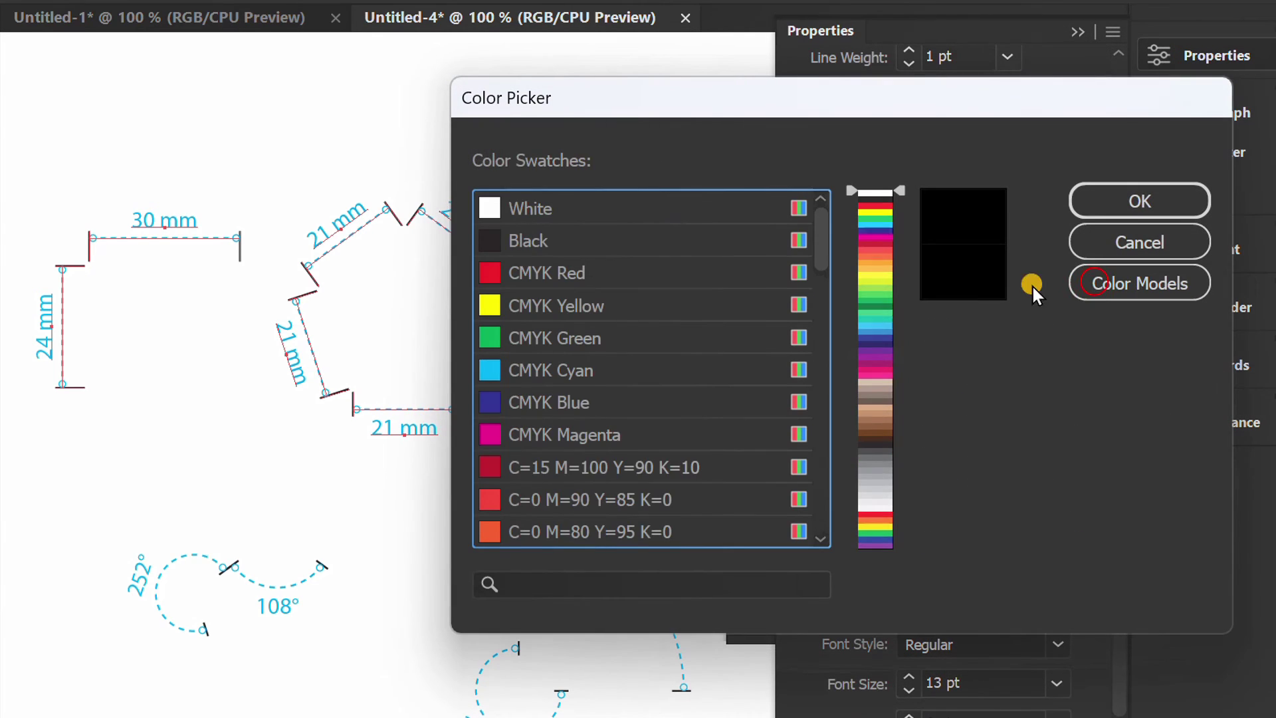
{"action": "left_click", "coordinate": [552, 365]}
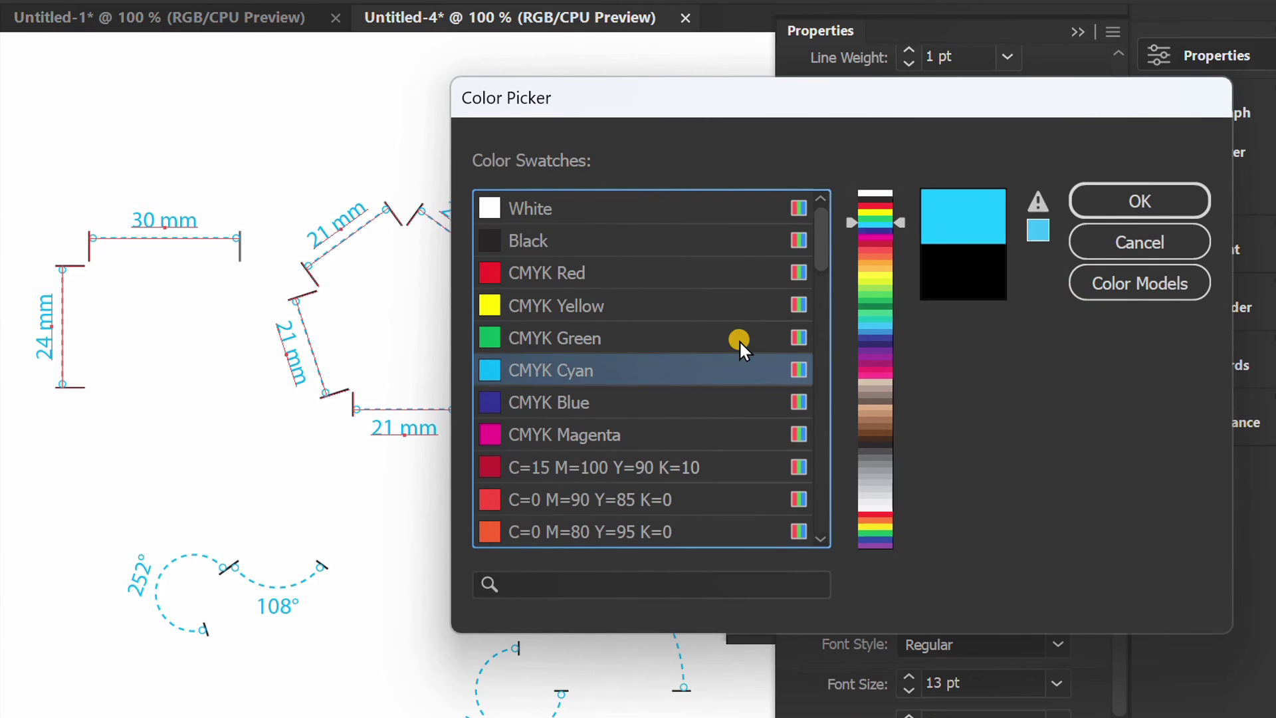
{"action": "left_click", "coordinate": [1101, 201]}
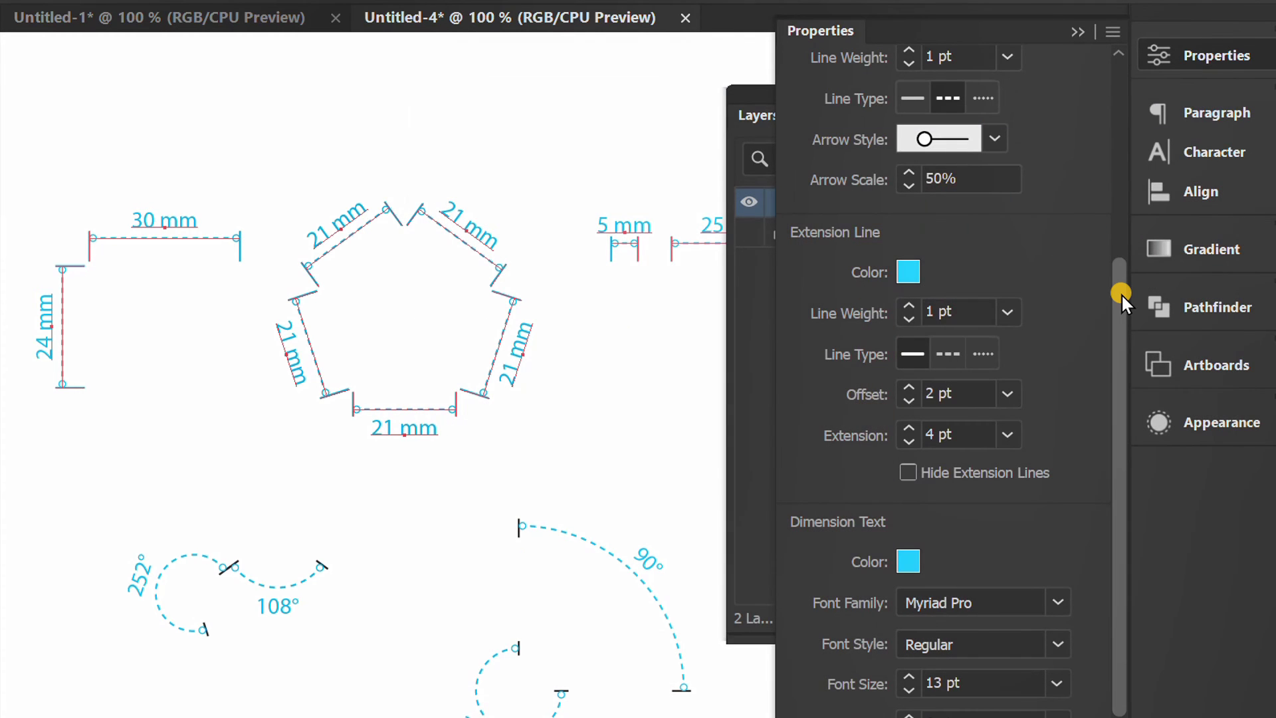
{"action": "left_click_drag", "start_coordinate": [1122, 293], "coordinate": [1128, 427]}
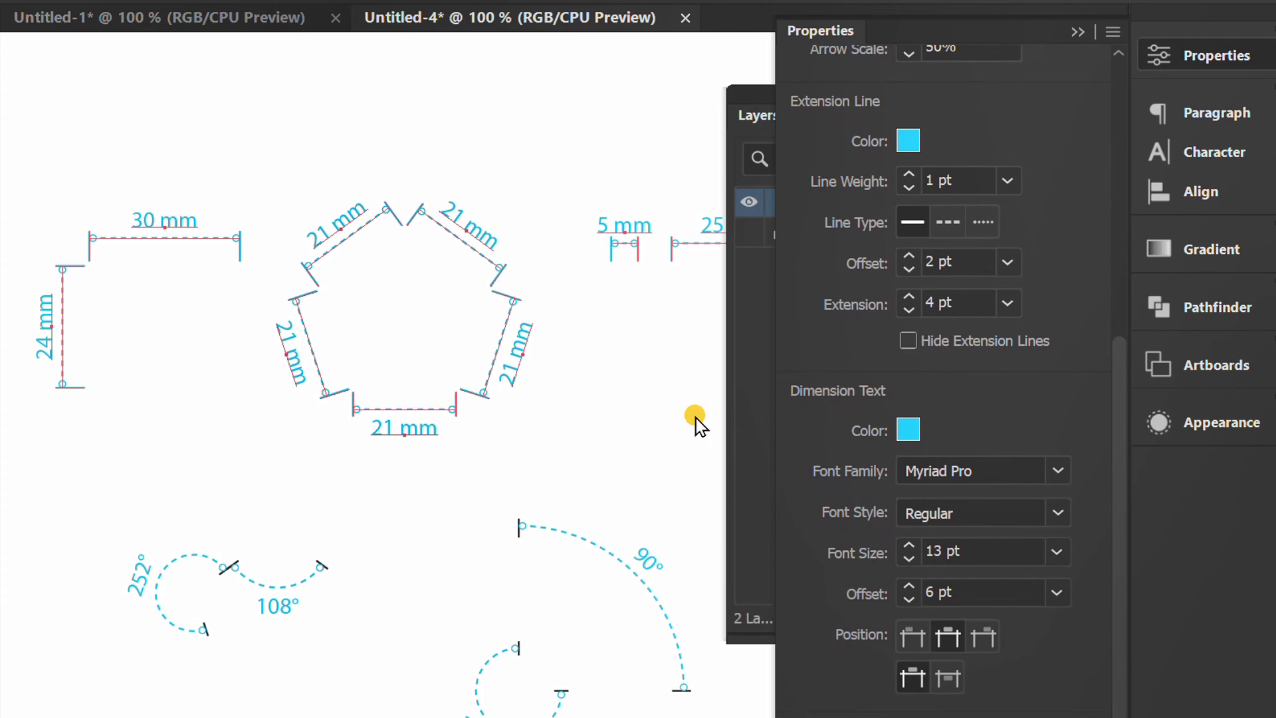
Clear the selection and marquee-select the angle and circle dimensions below
{"action": "left_click", "coordinate": [583, 410]}
{"action": "left_click_drag", "start_coordinate": [578, 427], "coordinate": [79, 401]}
{"action": "left_click_drag", "start_coordinate": [250, 464], "coordinate": [167, 613]}
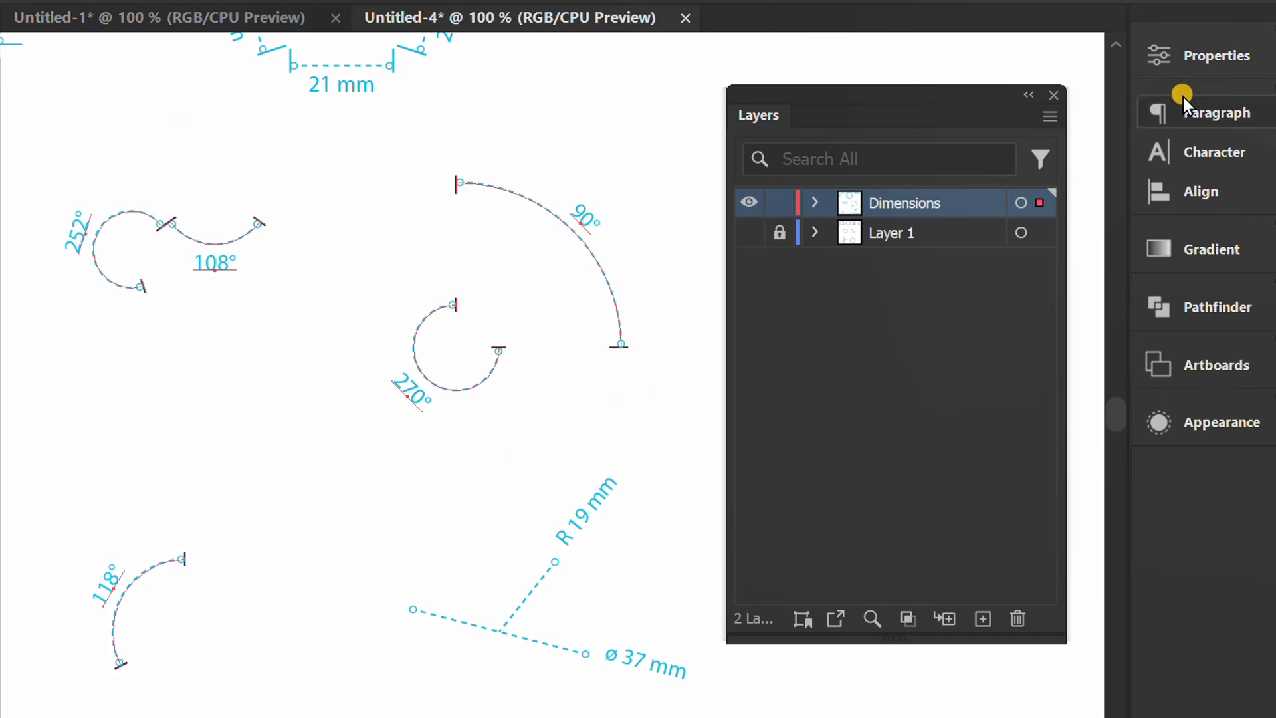
Set the angle and circle dimensions' extension line colour to CMYK Cyan
{"action": "left_click", "coordinate": [1218, 50]}
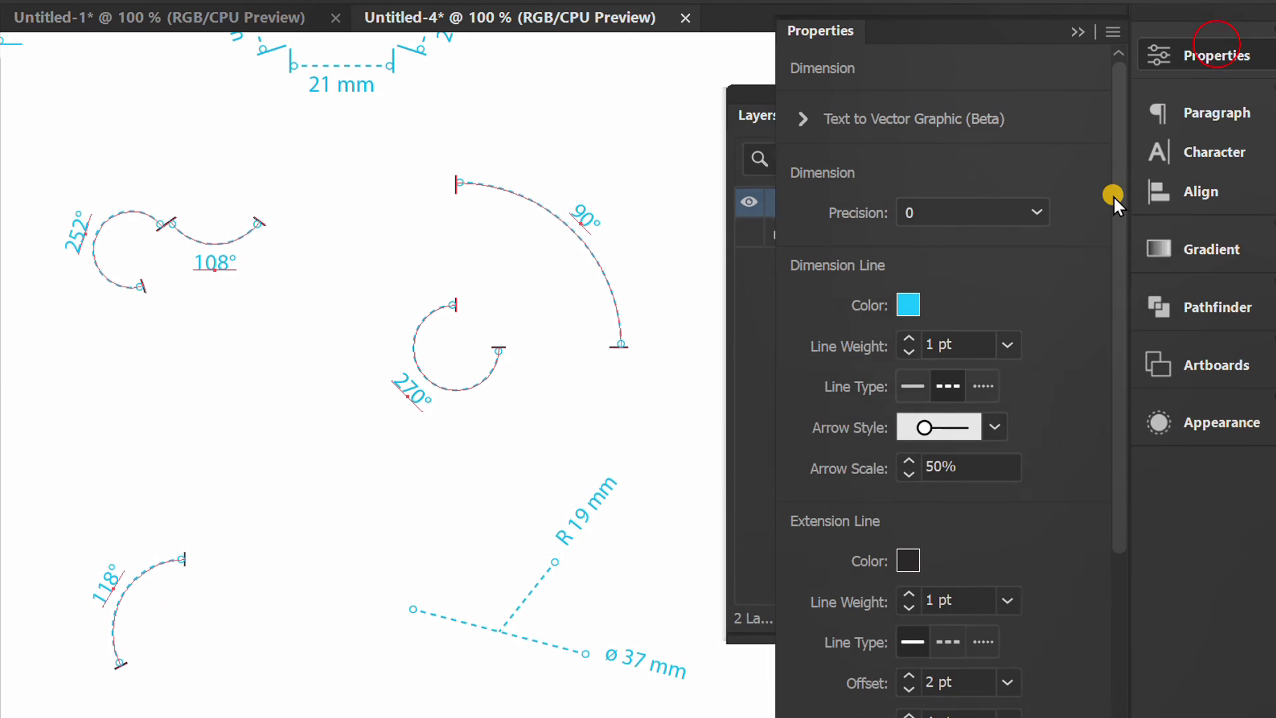
{"action": "left_click", "coordinate": [906, 560]}
{"action": "left_click", "coordinate": [1119, 285]}
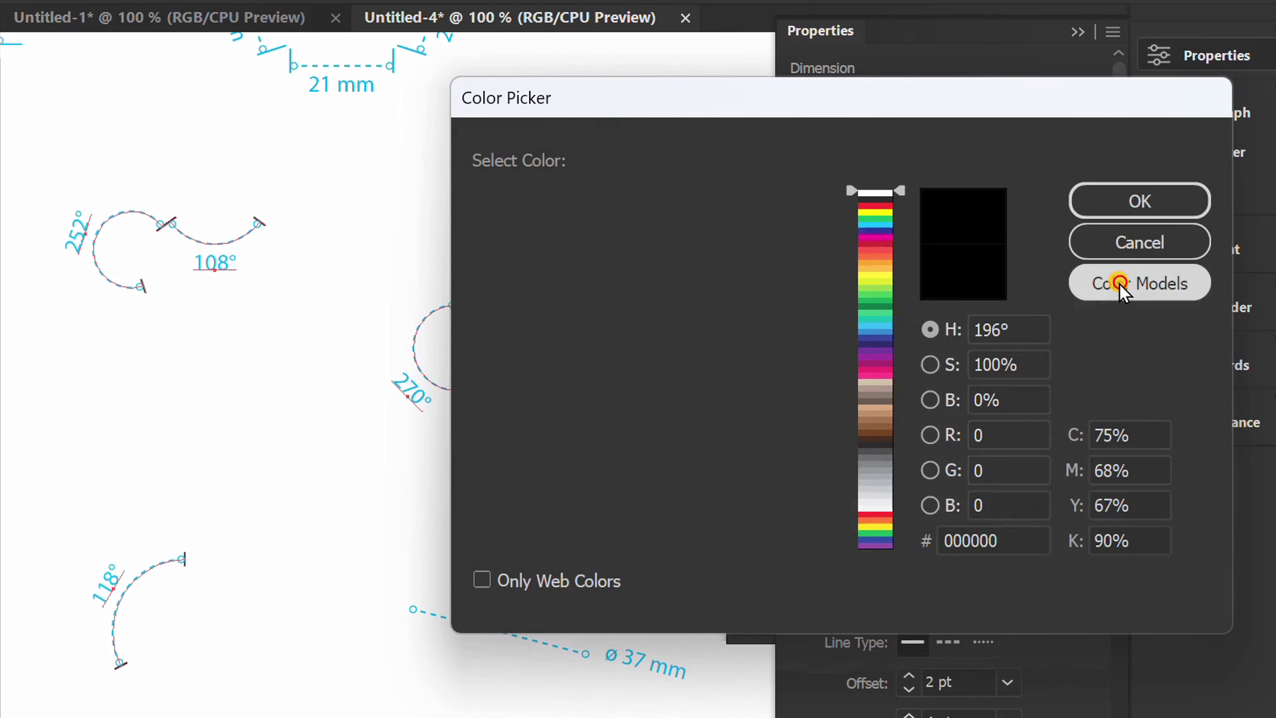
{"action": "left_click", "coordinate": [565, 378]}
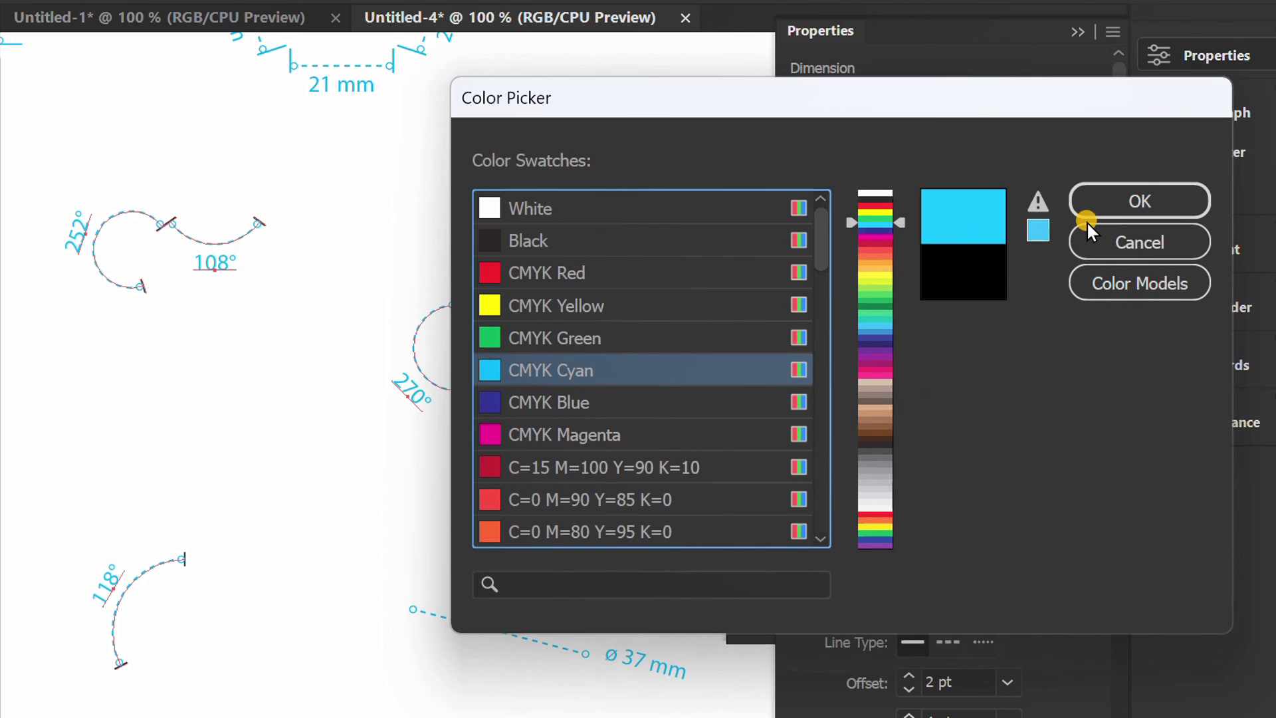
{"action": "left_click", "coordinate": [1118, 205]}
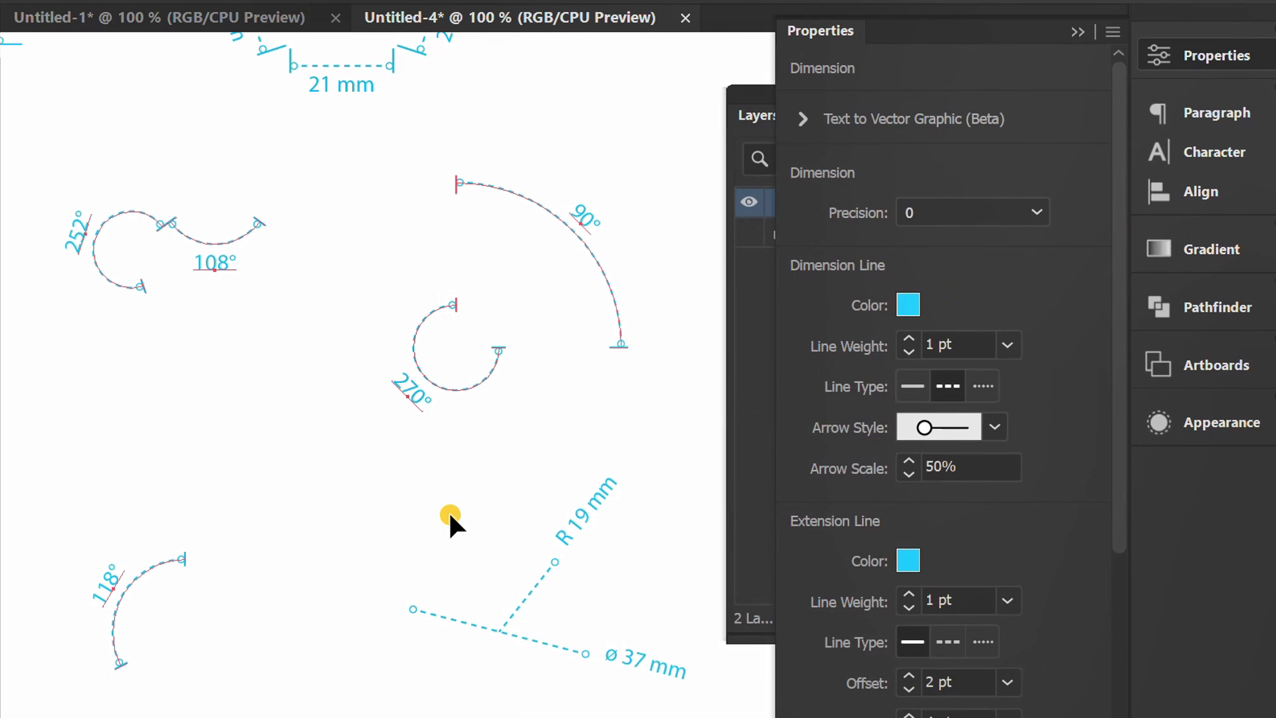
Deselect the dimensions and zoom out to bring the whole drawing into view
{"action": "left_click", "coordinate": [484, 510]}
{"action": "scroll", "coordinate": [485, 513], "scroll_direction": "down", "scroll_amount": 1}
{"action": "key", "text": "space"}
{"action": "left_click_drag", "start_coordinate": [614, 226], "coordinate": [599, 309]}
Make Layer 1's shapes visible, dock the Layers panel under Appearance, and zoom to 125%
{"action": "left_click", "coordinate": [748, 232]}
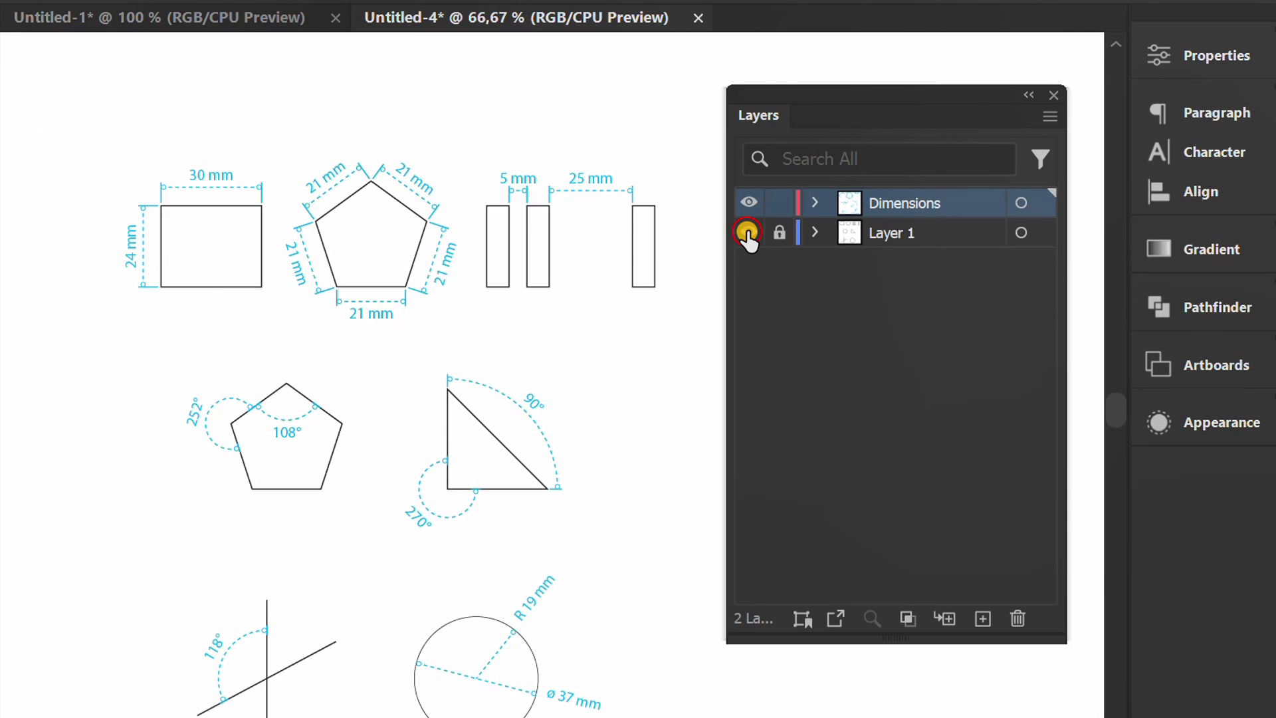
{"action": "left_click", "coordinate": [613, 321]}
{"action": "left_click_drag", "start_coordinate": [898, 89], "coordinate": [1146, 477]}
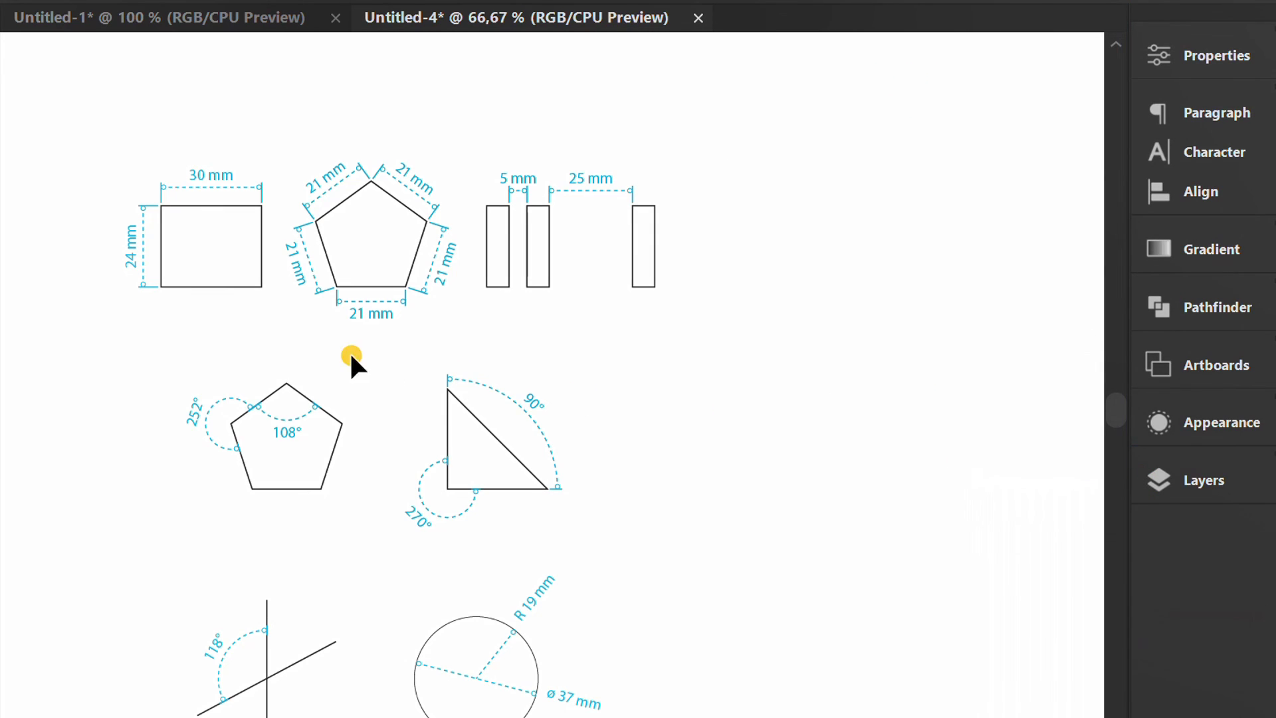
{"action": "key", "text": "ctrl+0"}
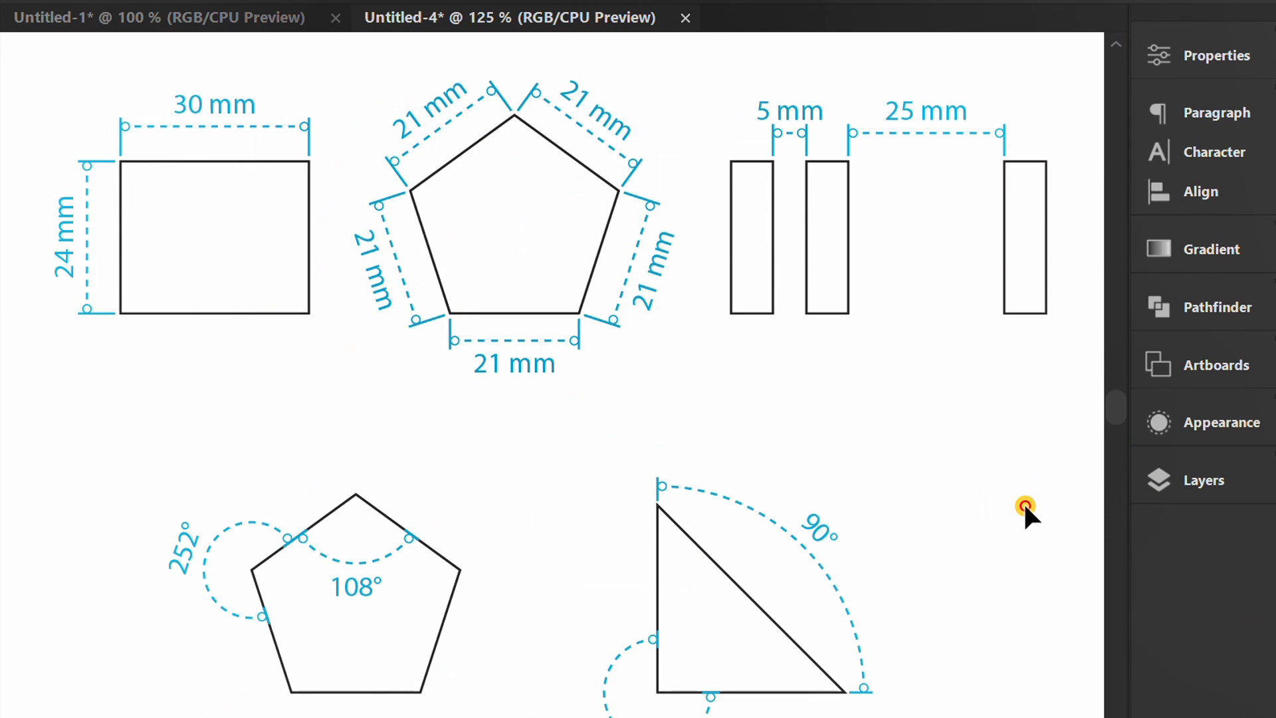